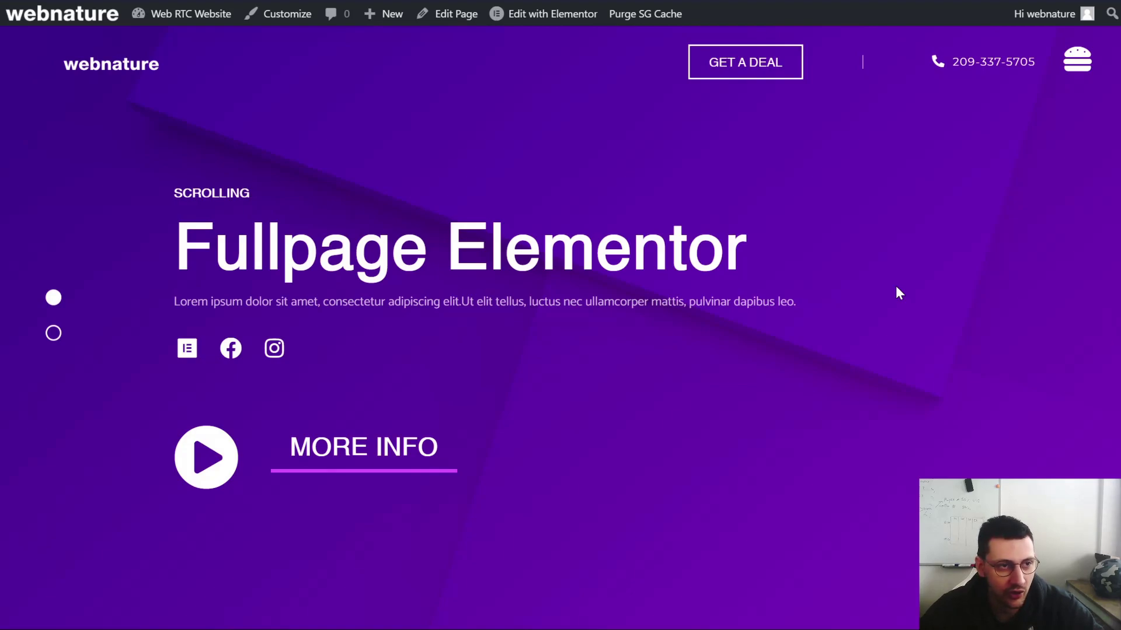
Scroll the demo page and highlight the fullPage.js plugin heading, selecting the word Elementor.
{"action": "scroll", "coordinate": [896, 287], "scroll_direction": "down", "scroll_amount": 1}
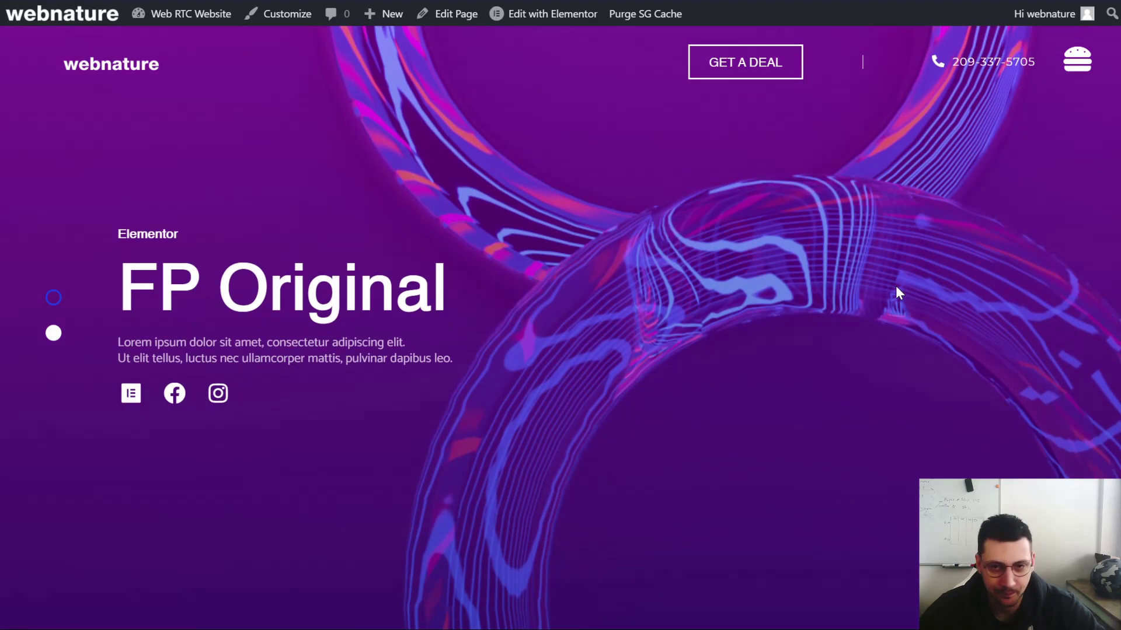
{"action": "scroll", "coordinate": [898, 292], "scroll_direction": "down", "scroll_amount": 1}
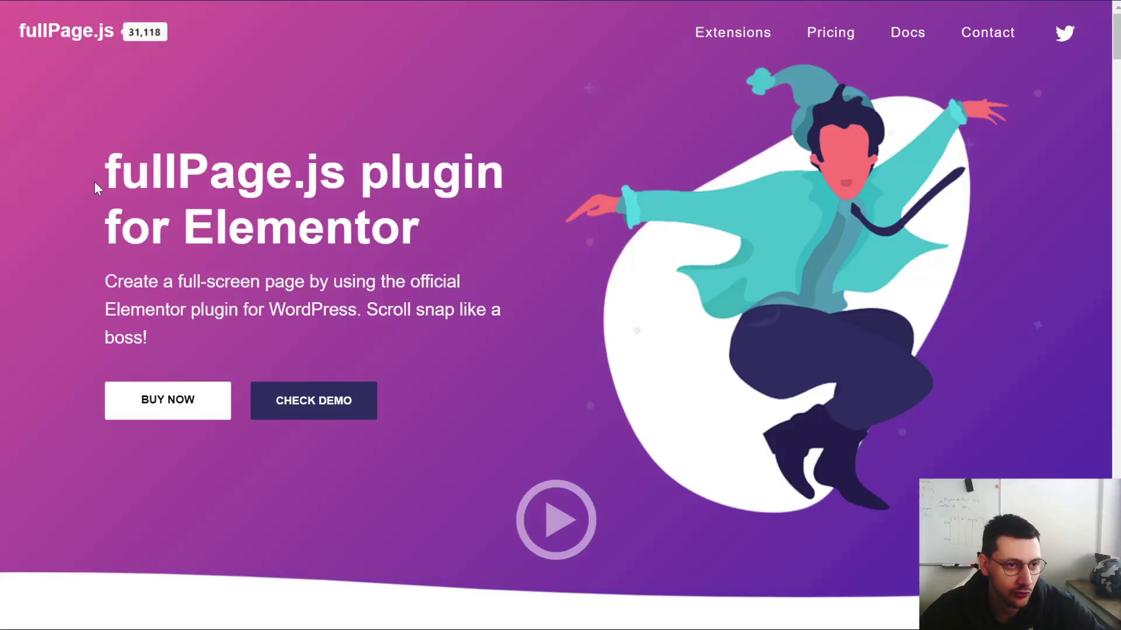
{"action": "left_click_drag", "start_coordinate": [104, 176], "coordinate": [504, 183]}
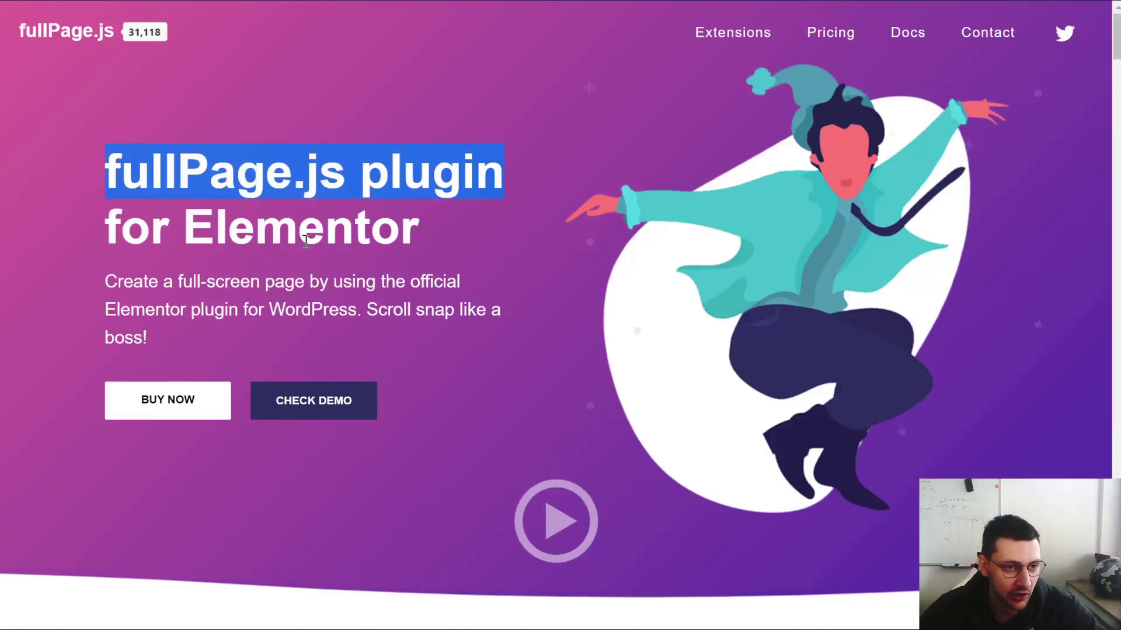
{"action": "double_click", "coordinate": [300, 227]}
{"action": "left_click", "coordinate": [524, 232]}
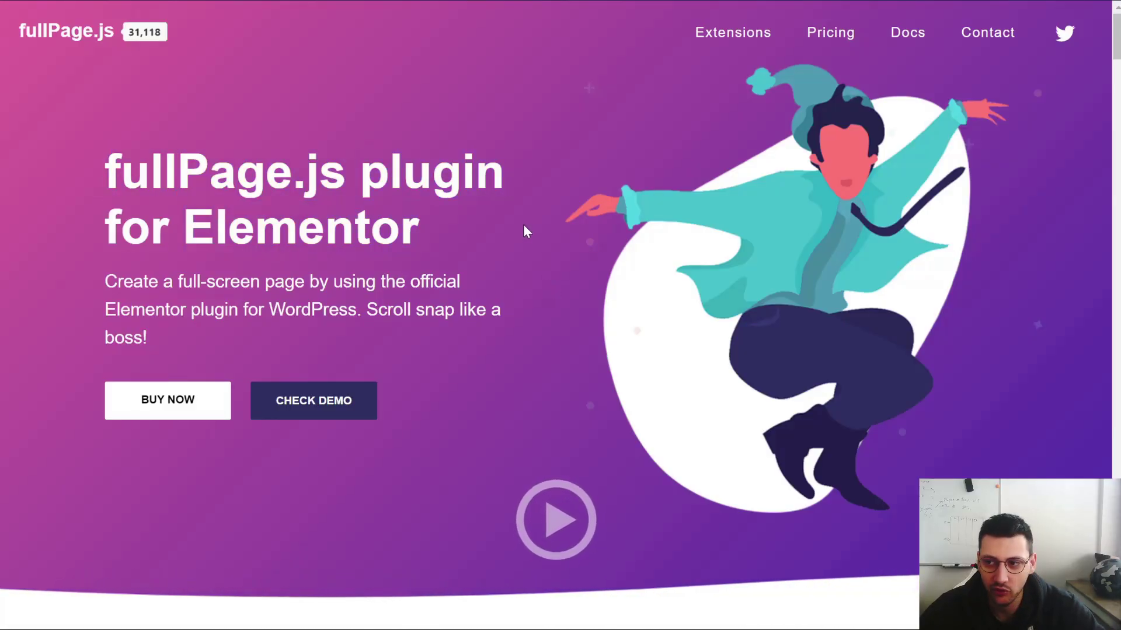
Scroll ahead and back, then highlight the whole 'fullPage.js plugin for Elementor' heading.
{"action": "scroll", "coordinate": [581, 264], "scroll_direction": "down", "scroll_amount": 4}
{"action": "scroll", "coordinate": [580, 267], "scroll_direction": "down", "scroll_amount": 4}
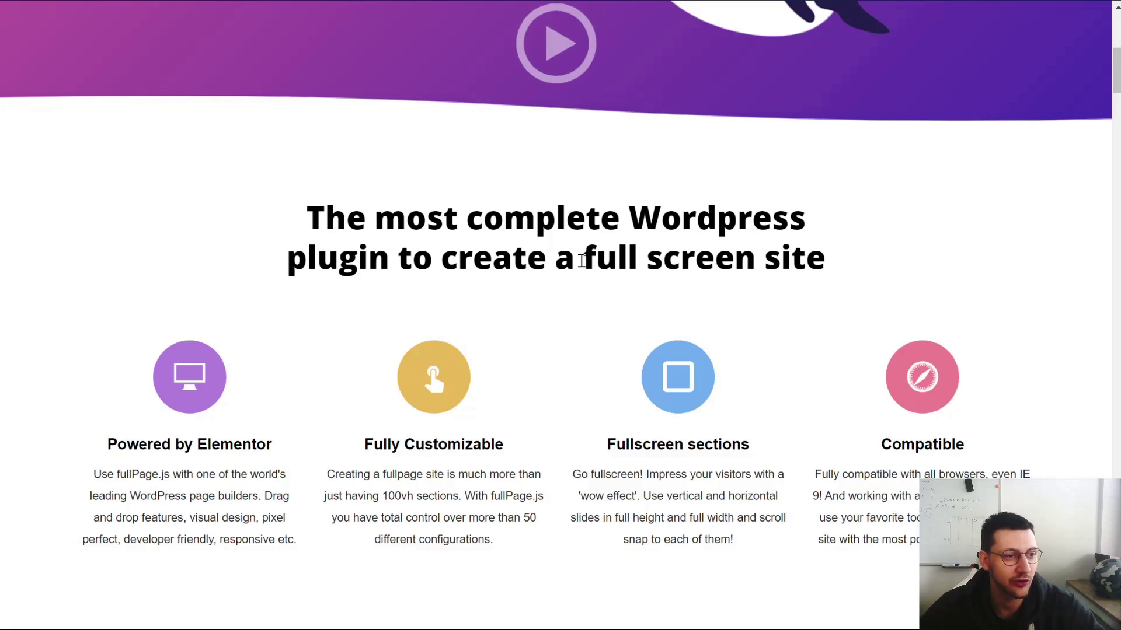
{"action": "scroll", "coordinate": [374, 243], "scroll_direction": "up", "scroll_amount": 8}
{"action": "left_click_drag", "start_coordinate": [419, 237], "coordinate": [99, 170]}
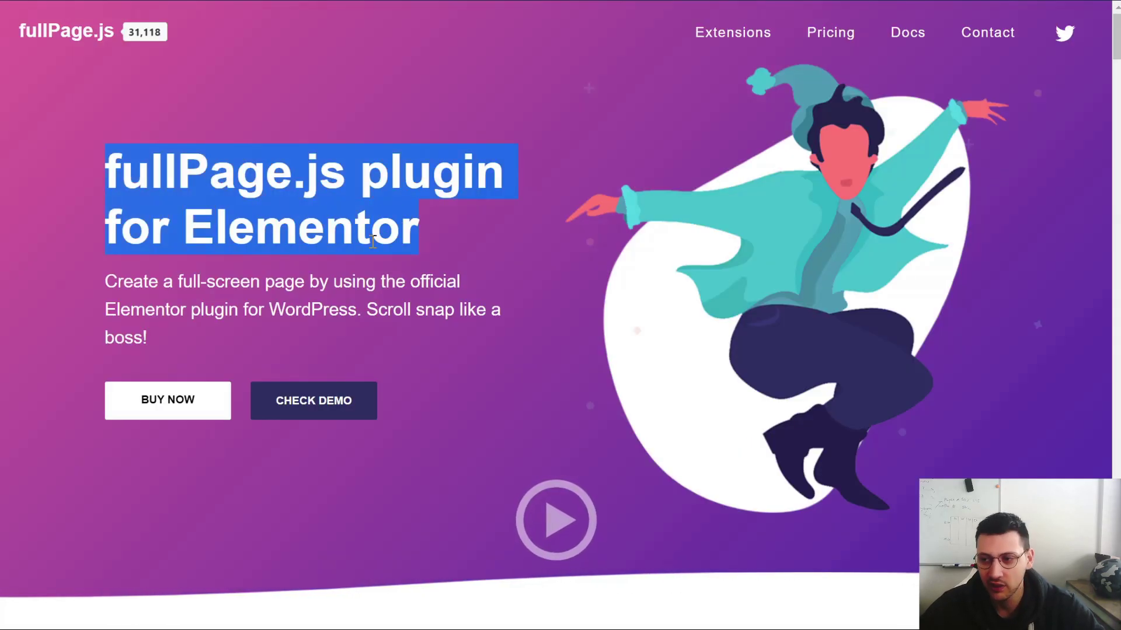
Scroll through the demo sections, then return to the Fullpage Elementor demo page.
{"action": "scroll", "coordinate": [461, 284], "scroll_direction": "down", "scroll_amount": 2}
{"action": "scroll", "coordinate": [461, 285], "scroll_direction": "down", "scroll_amount": 5}
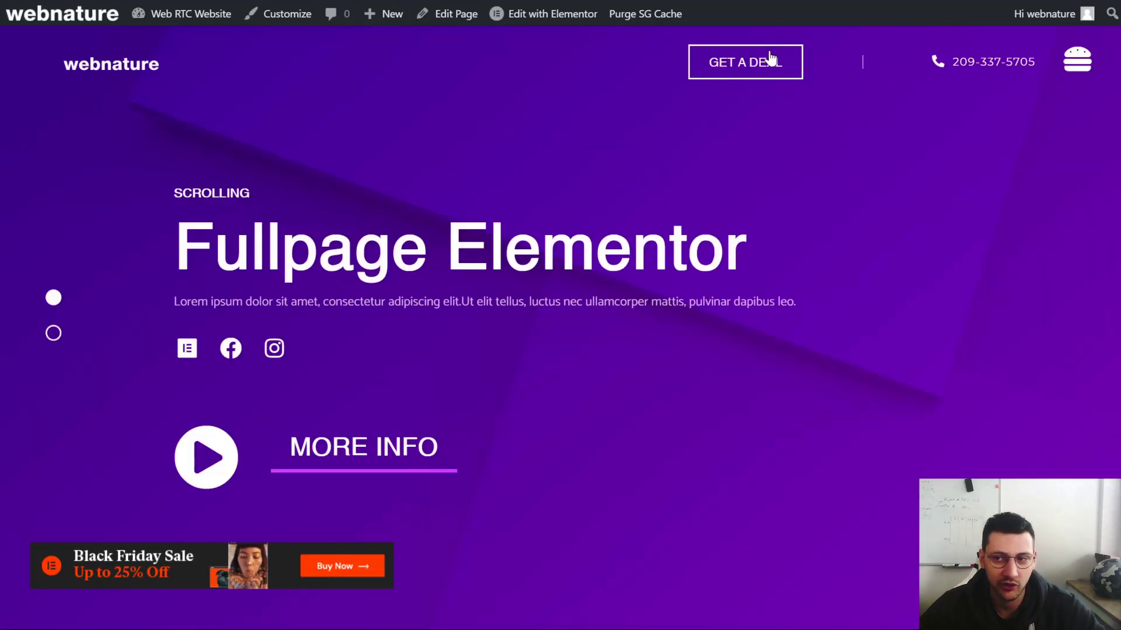
{"action": "scroll", "coordinate": [667, 280], "scroll_direction": "down", "scroll_amount": 1}
{"action": "scroll", "coordinate": [667, 280], "scroll_direction": "up", "scroll_amount": 1}
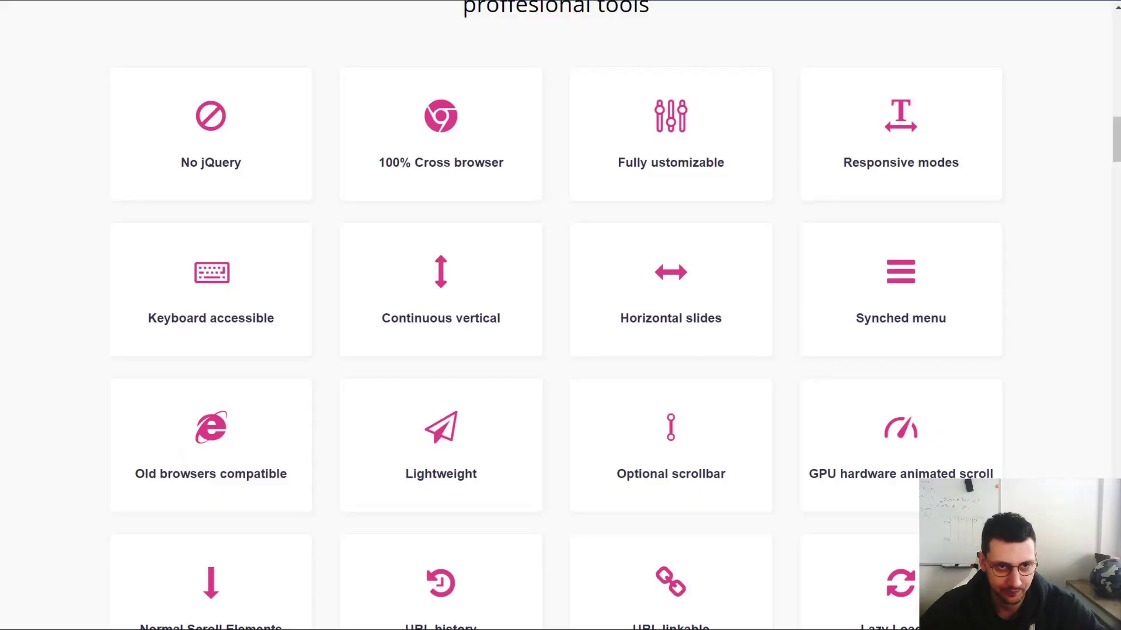
{"action": "scroll", "coordinate": [866, 187], "scroll_direction": "down", "scroll_amount": 10}
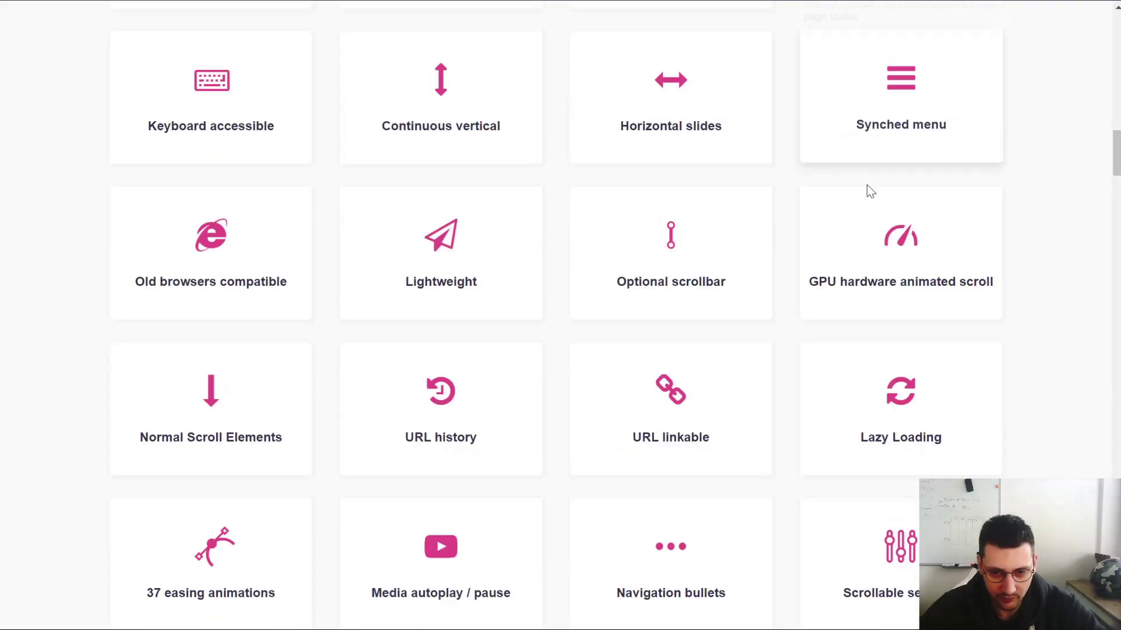
{"action": "scroll", "coordinate": [997, 242], "scroll_direction": "down", "scroll_amount": 8}
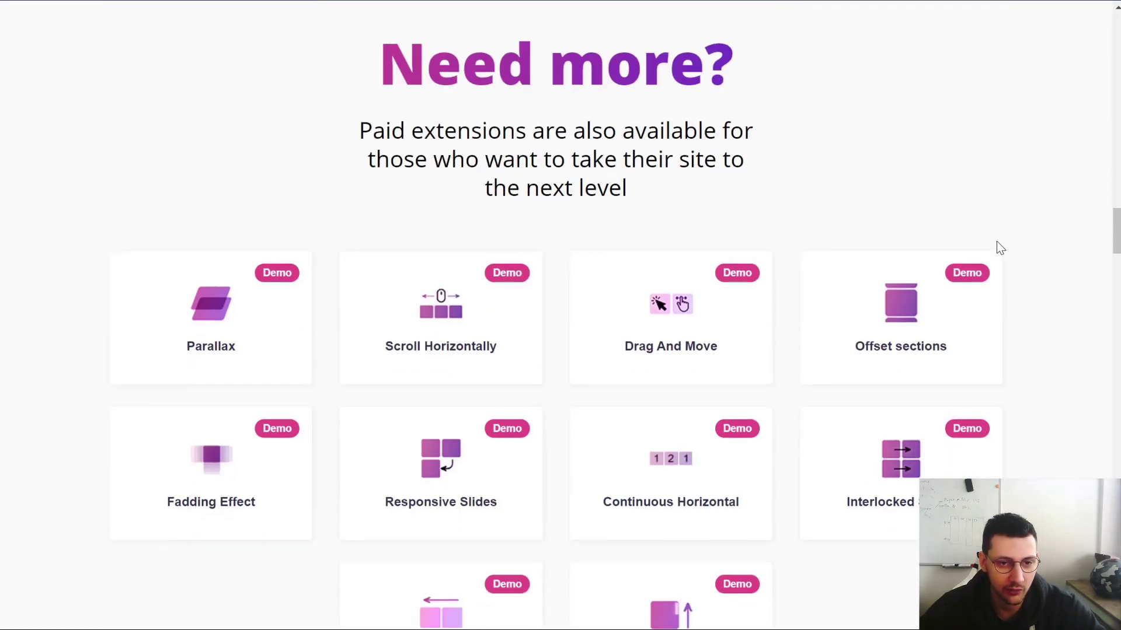
{"action": "scroll", "coordinate": [140, 128], "scroll_direction": "down", "scroll_amount": 1}
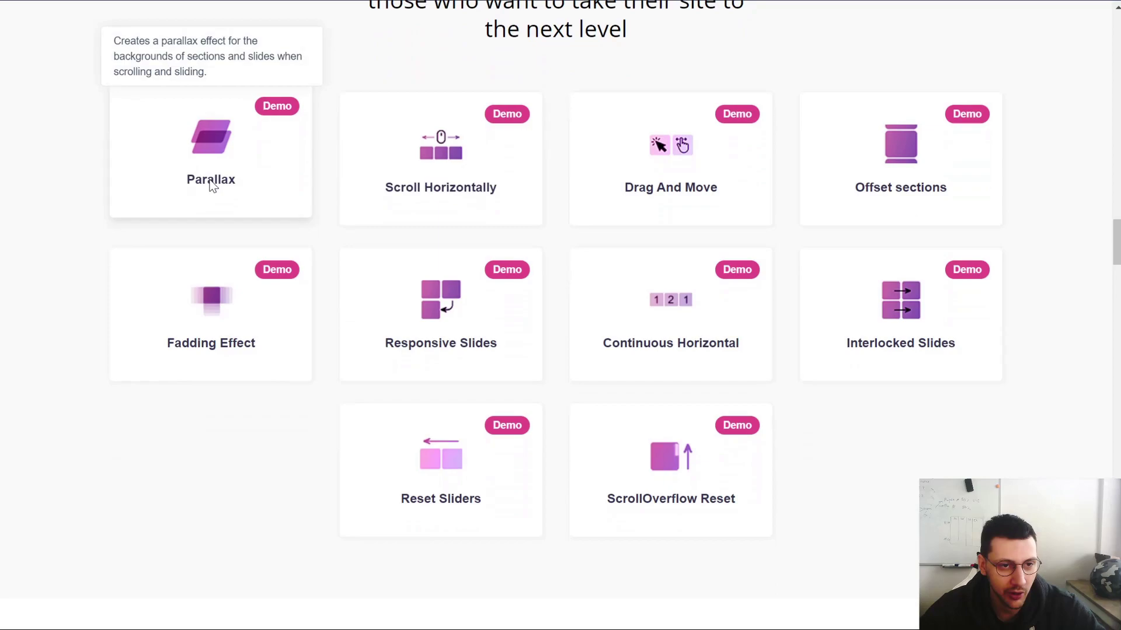
{"action": "mouse_move", "coordinate": [453, 201]}
{"action": "mouse_move", "coordinate": [725, 195]}
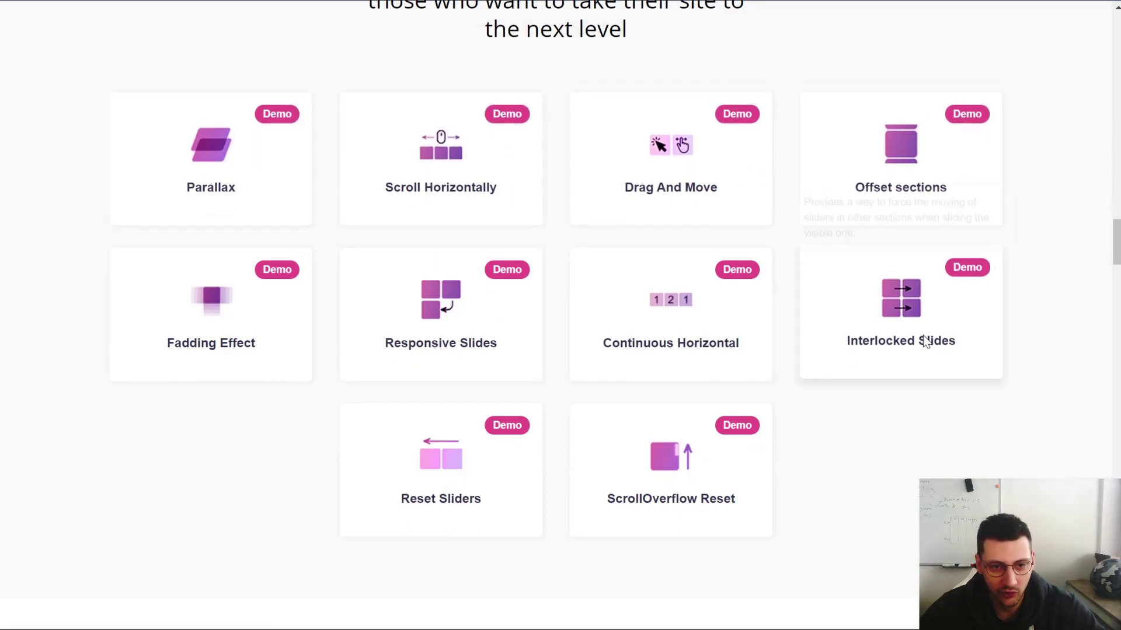
{"action": "left_click", "coordinate": [728, 343]}
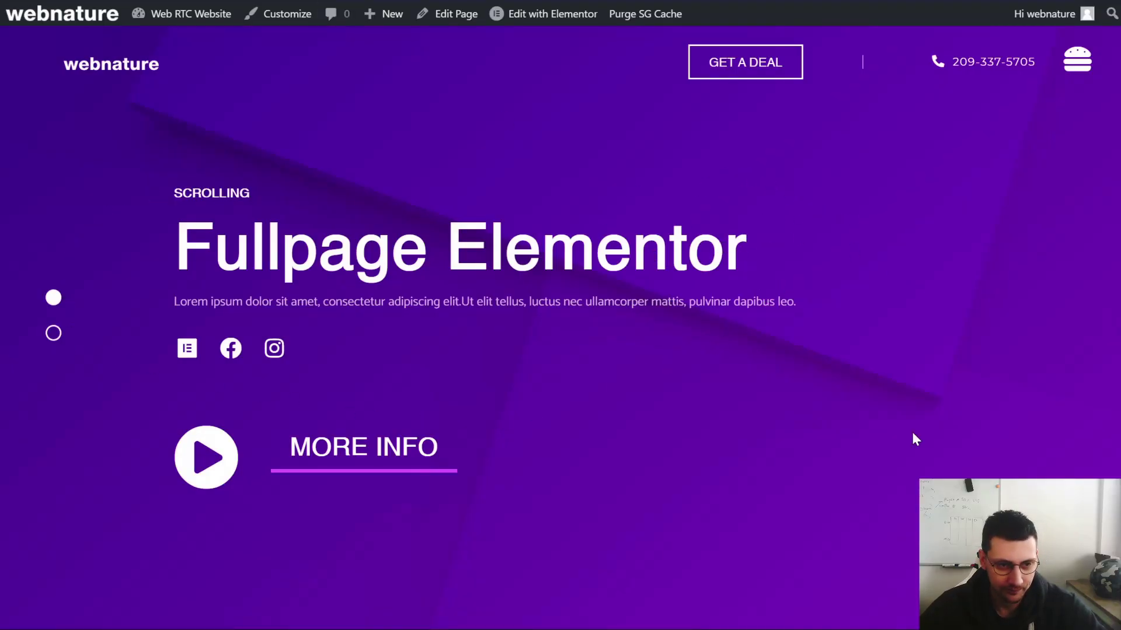
Scroll to the Horizontal Slide and back, ending on the FP Original section.
{"action": "scroll", "coordinate": [916, 440], "scroll_direction": "down", "scroll_amount": 1}
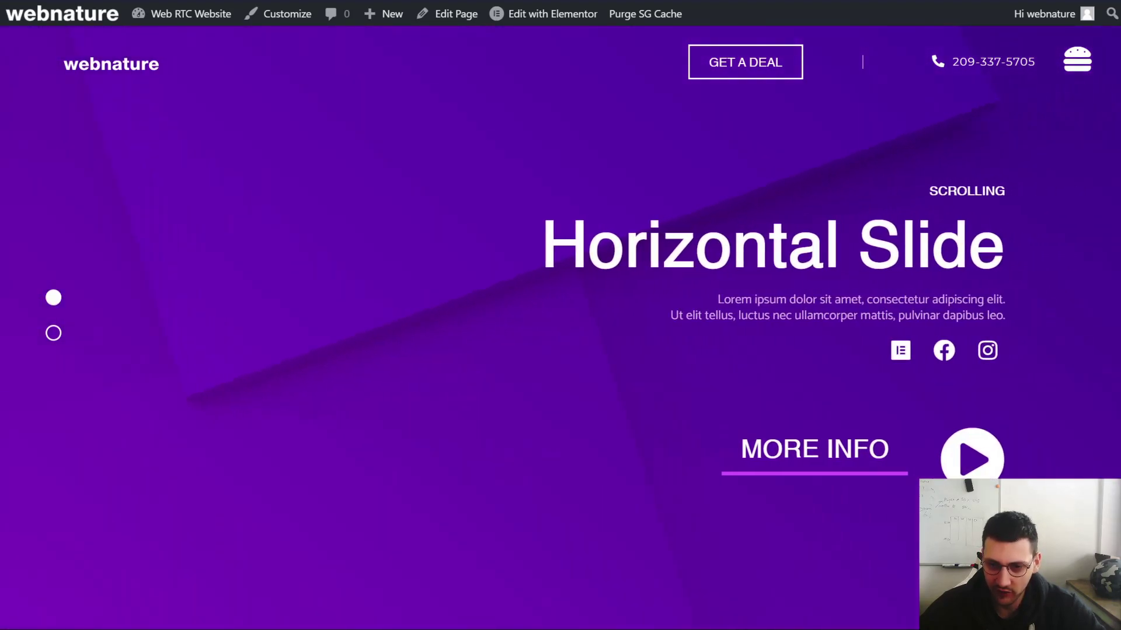
{"action": "scroll", "coordinate": [652, 282], "scroll_direction": "up", "scroll_amount": 1}
{"action": "scroll", "coordinate": [639, 279], "scroll_direction": "down", "scroll_amount": 1}
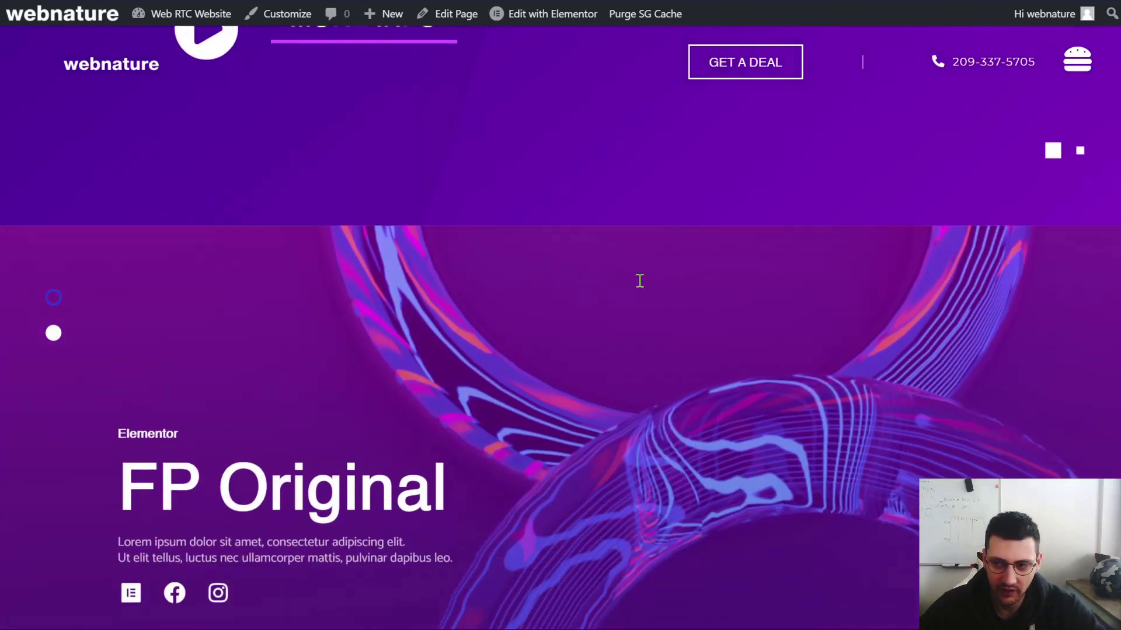
{"action": "scroll", "coordinate": [646, 388], "scroll_direction": "up", "scroll_amount": 1}
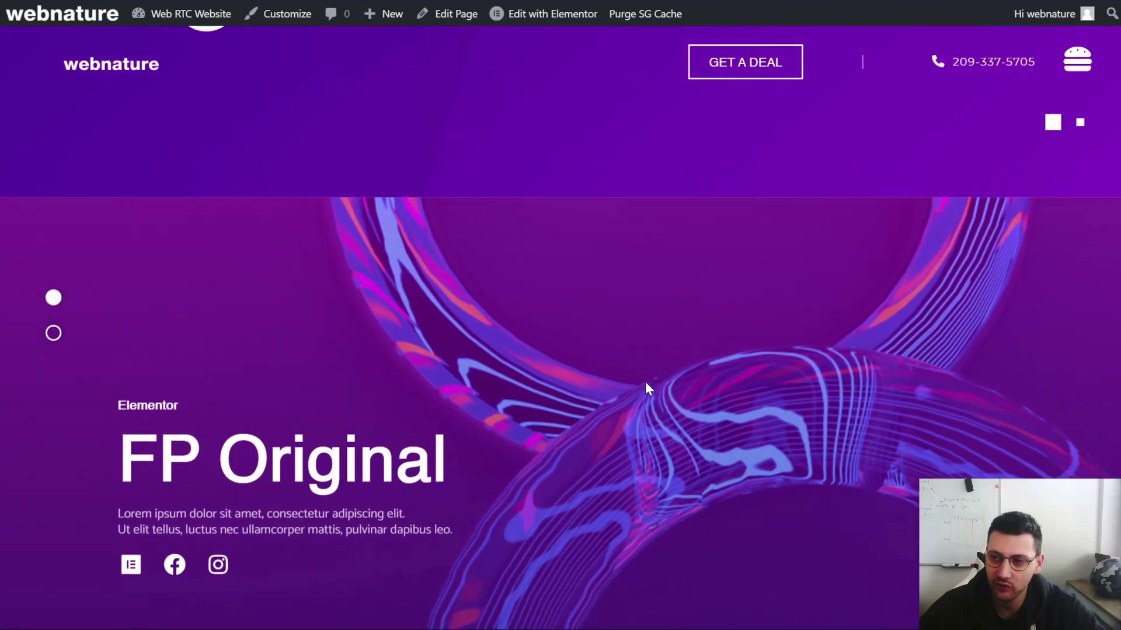
{"action": "scroll", "coordinate": [607, 290], "scroll_direction": "down", "scroll_amount": 1}
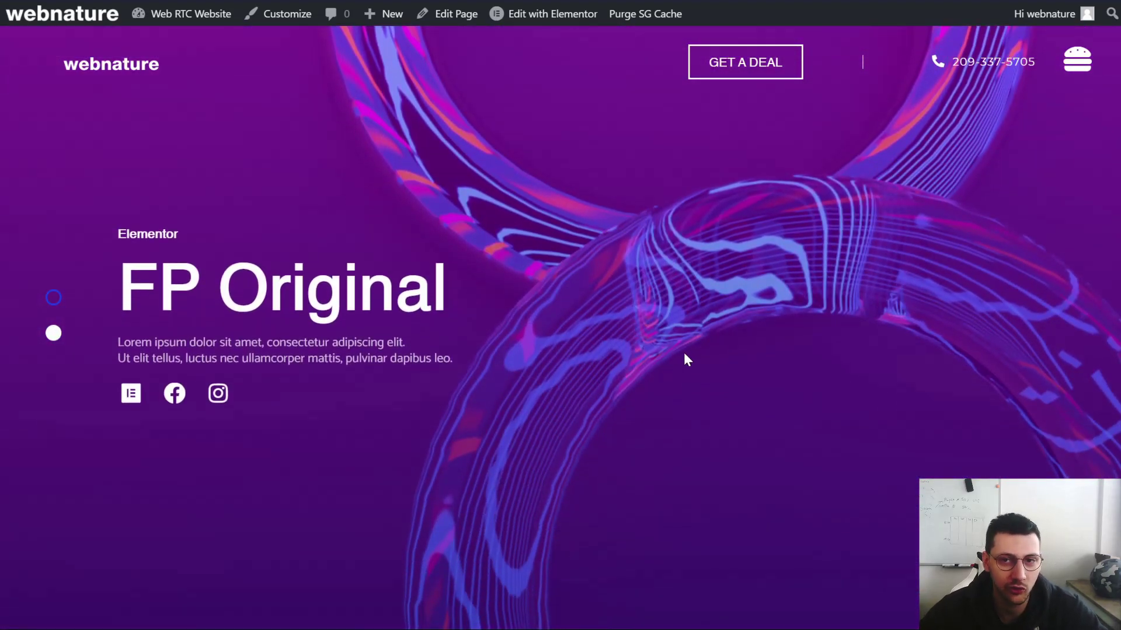
{"action": "scroll", "coordinate": [684, 352], "scroll_direction": "up", "scroll_amount": 1}
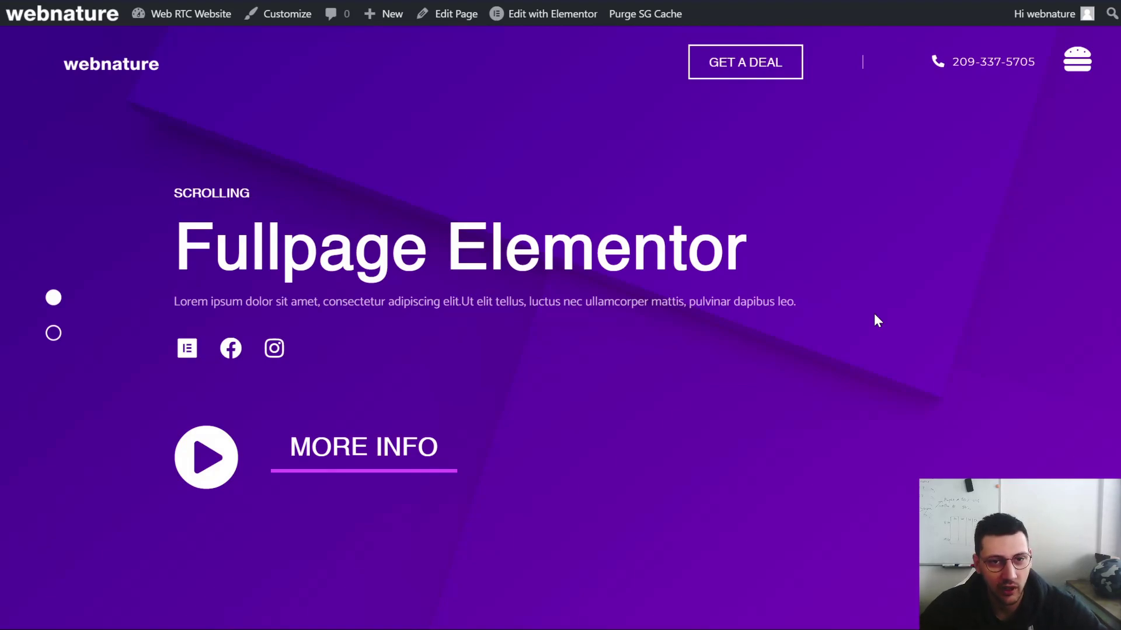
{"action": "scroll", "coordinate": [900, 304], "scroll_direction": "down", "scroll_amount": 1}
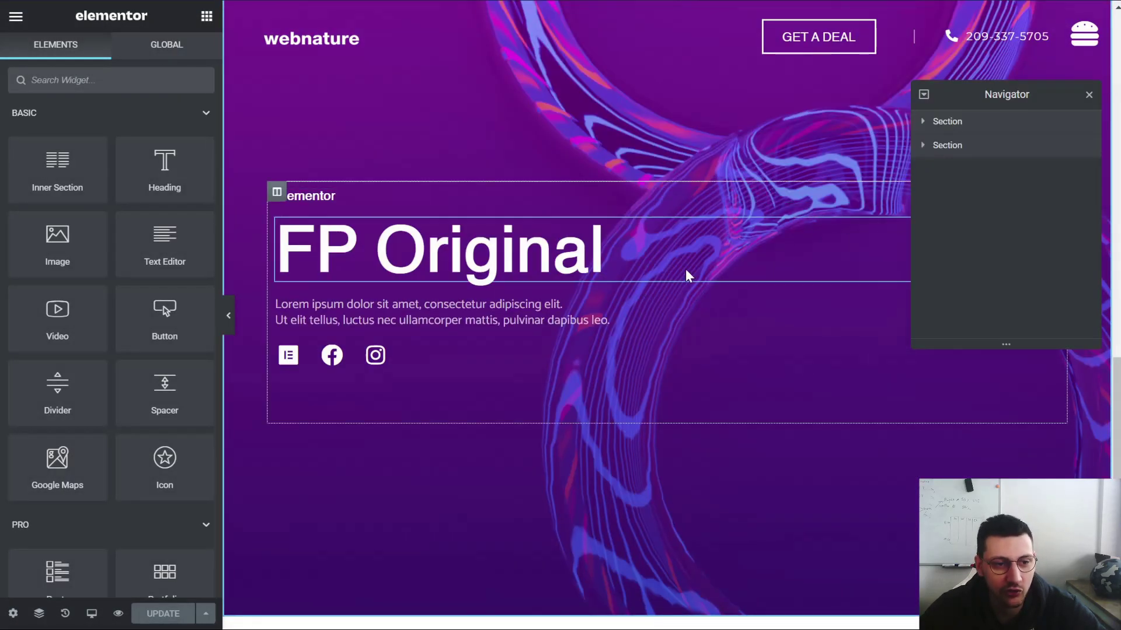
Scroll the Elementor canvas to check the Fullpage Elementor section above FP Original.
{"action": "scroll", "coordinate": [730, 286], "scroll_direction": "down", "scroll_amount": 5}
{"action": "scroll", "coordinate": [764, 303], "scroll_direction": "up", "scroll_amount": 5}
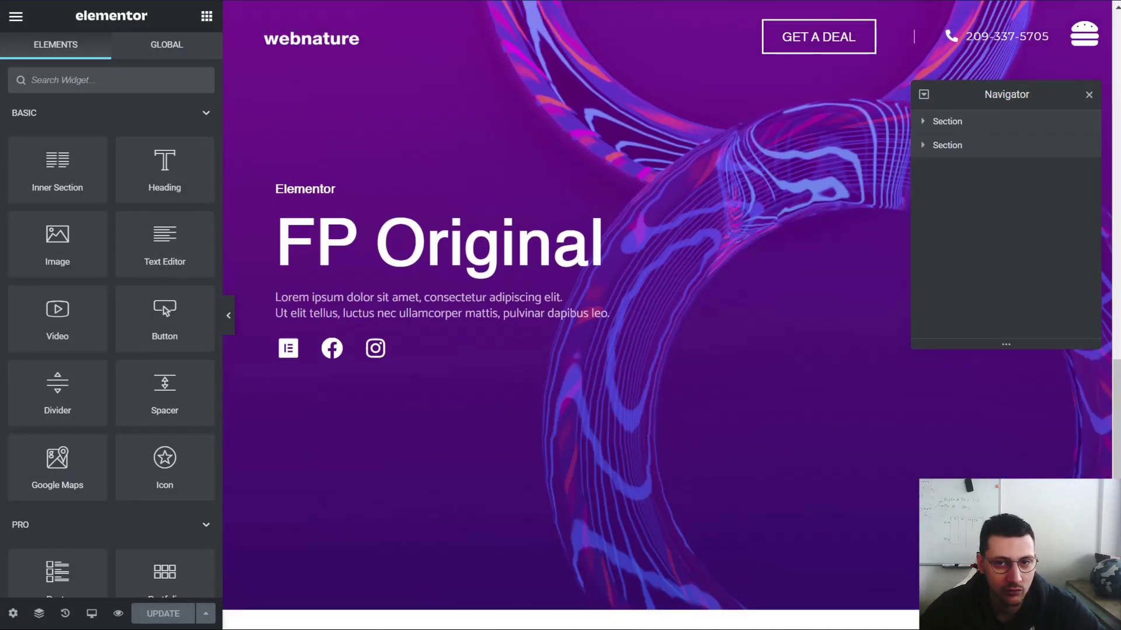
{"action": "scroll", "coordinate": [756, 197], "scroll_direction": "up", "scroll_amount": 4}
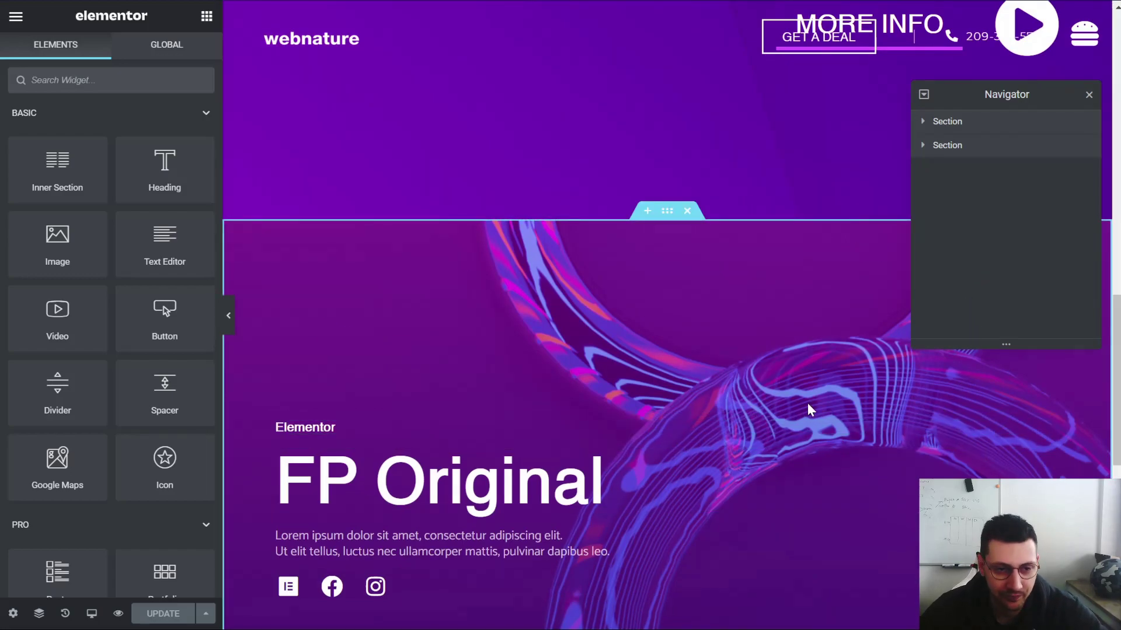
{"action": "scroll", "coordinate": [807, 403], "scroll_direction": "down", "scroll_amount": 1}
{"action": "scroll", "coordinate": [807, 403], "scroll_direction": "down", "scroll_amount": 2}
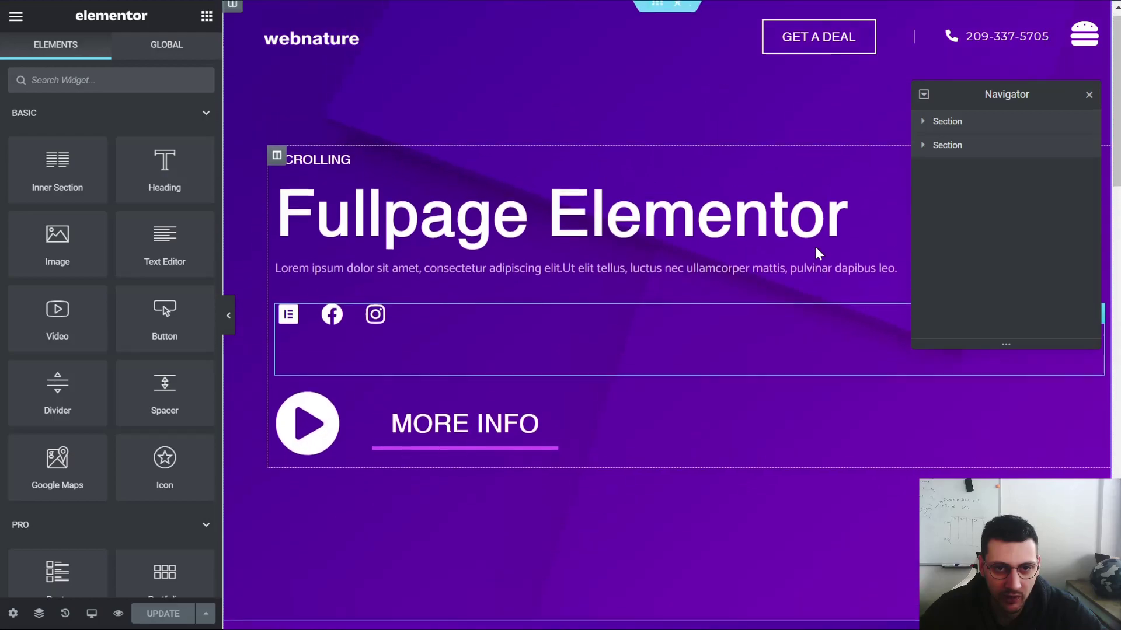
{"action": "left_click", "coordinate": [923, 122]}
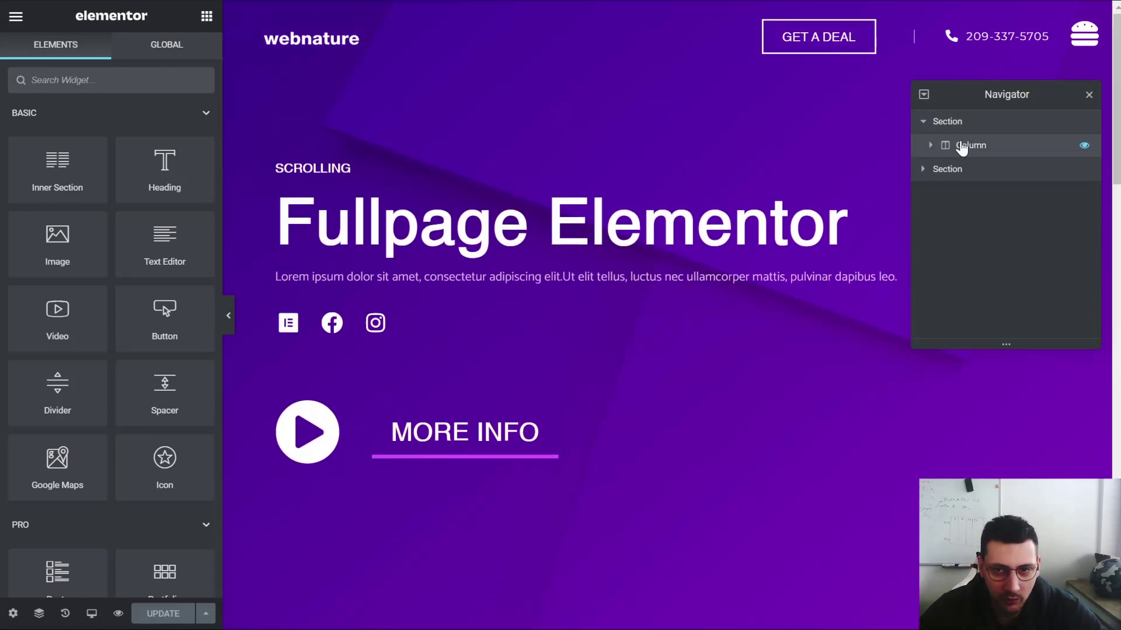
{"action": "left_click", "coordinate": [930, 151]}
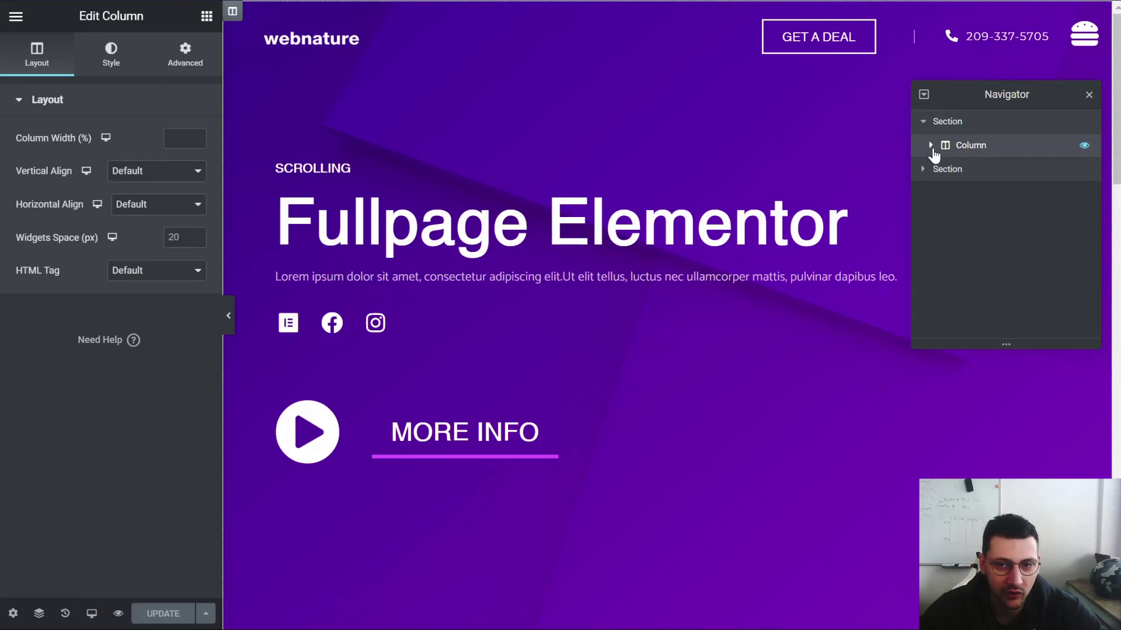
{"action": "left_click", "coordinate": [941, 122]}
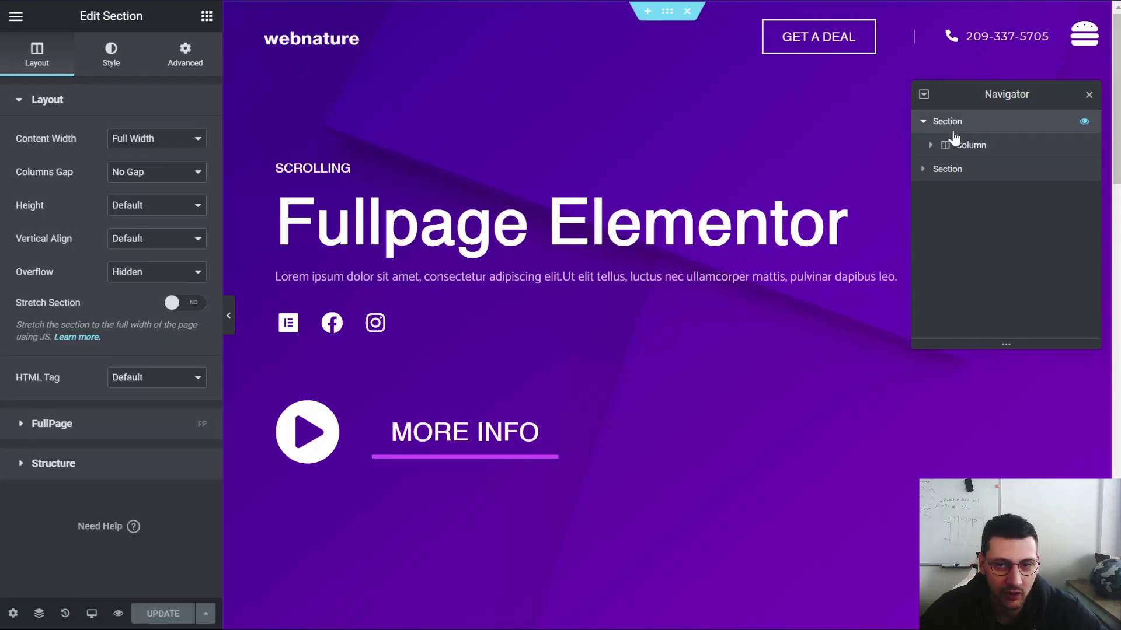
{"action": "left_click", "coordinate": [86, 437]}
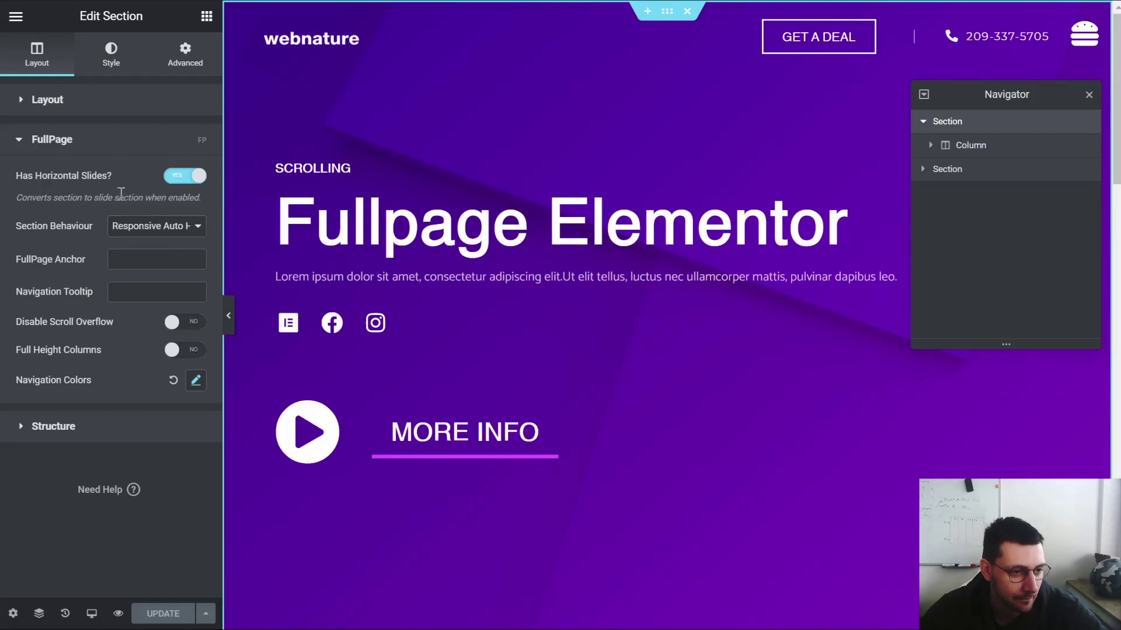
{"action": "left_click", "coordinate": [195, 380]}
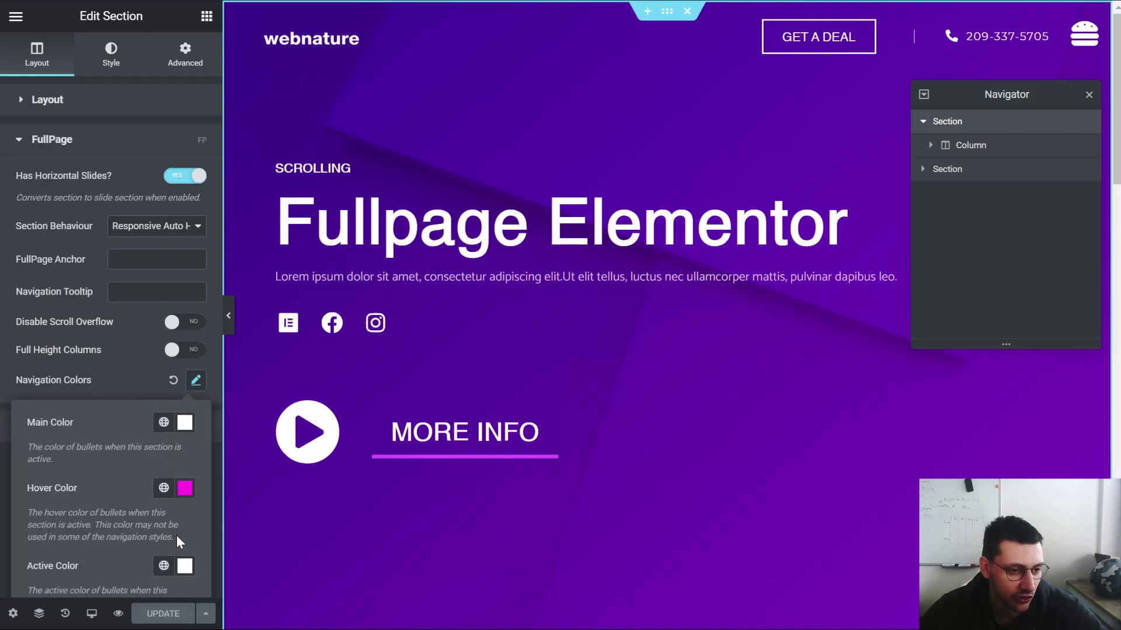
{"action": "scroll", "coordinate": [177, 537], "scroll_direction": "down", "scroll_amount": 1}
{"action": "left_click", "coordinate": [214, 372]}
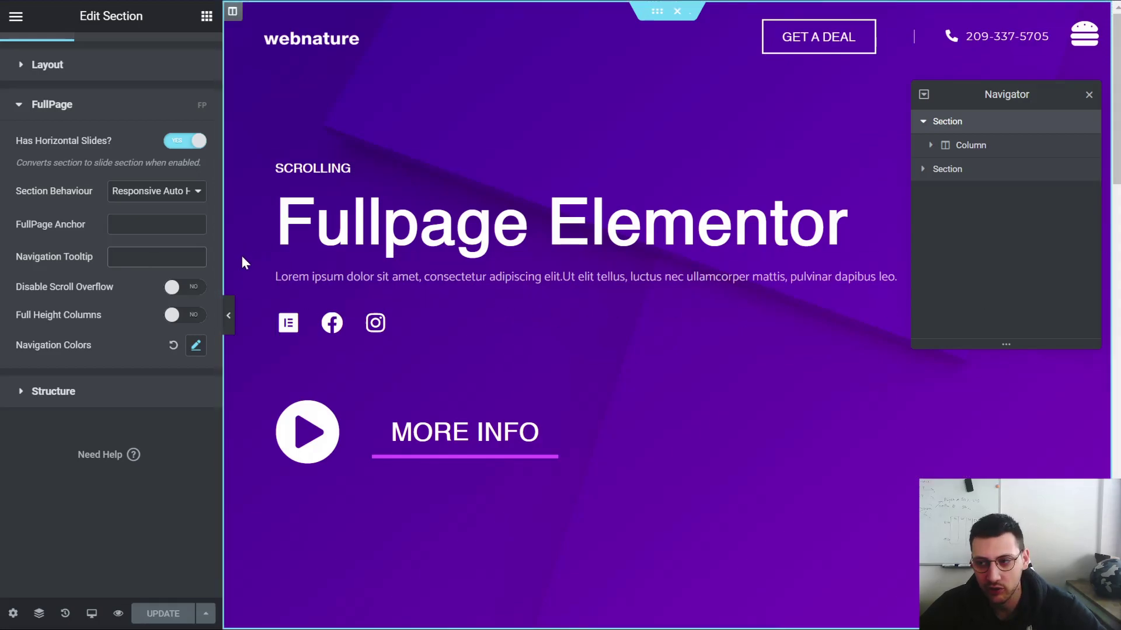
Expand the section's column and select each of its two inner-section slides in turn.
{"action": "left_click", "coordinate": [961, 151]}
{"action": "left_click", "coordinate": [932, 147]}
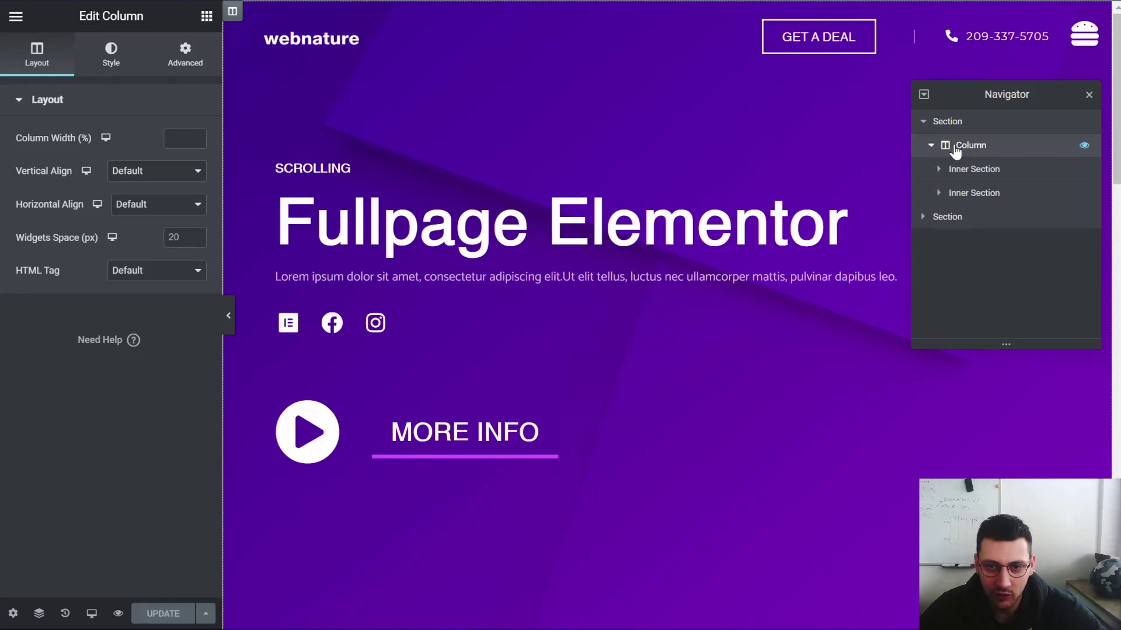
{"action": "left_click", "coordinate": [973, 171]}
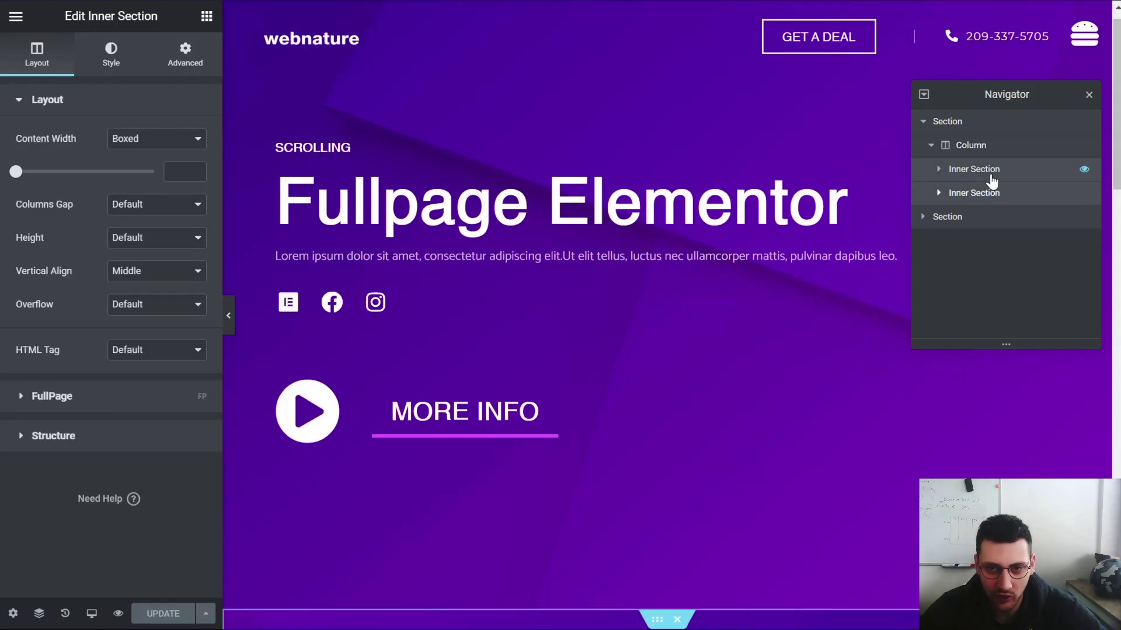
{"action": "left_click", "coordinate": [991, 195]}
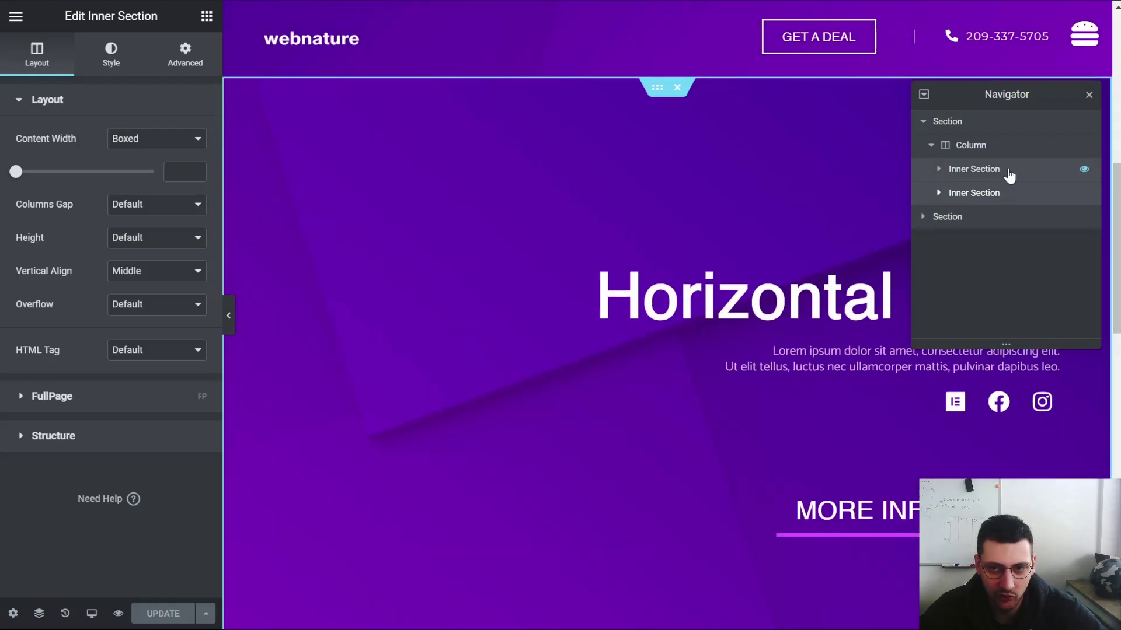
{"action": "left_click", "coordinate": [1008, 171]}
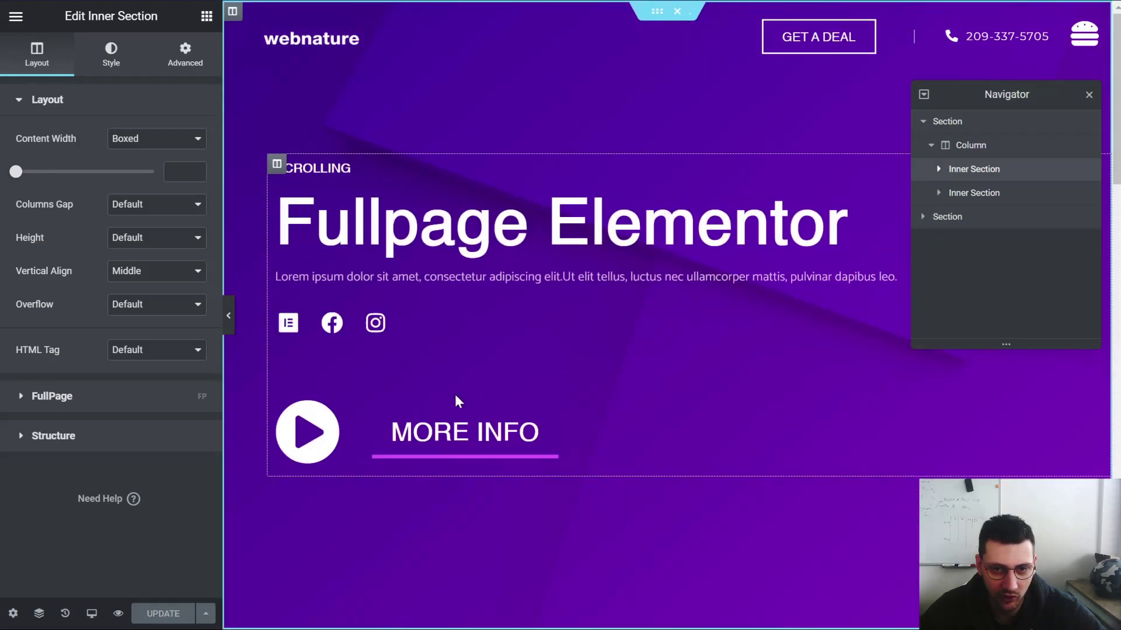
Inspect the first slide's SCROLLING and Fullpage Elementor headings, lorem ipsum text and play icon, then reselect it.
{"action": "left_click", "coordinate": [938, 168]}
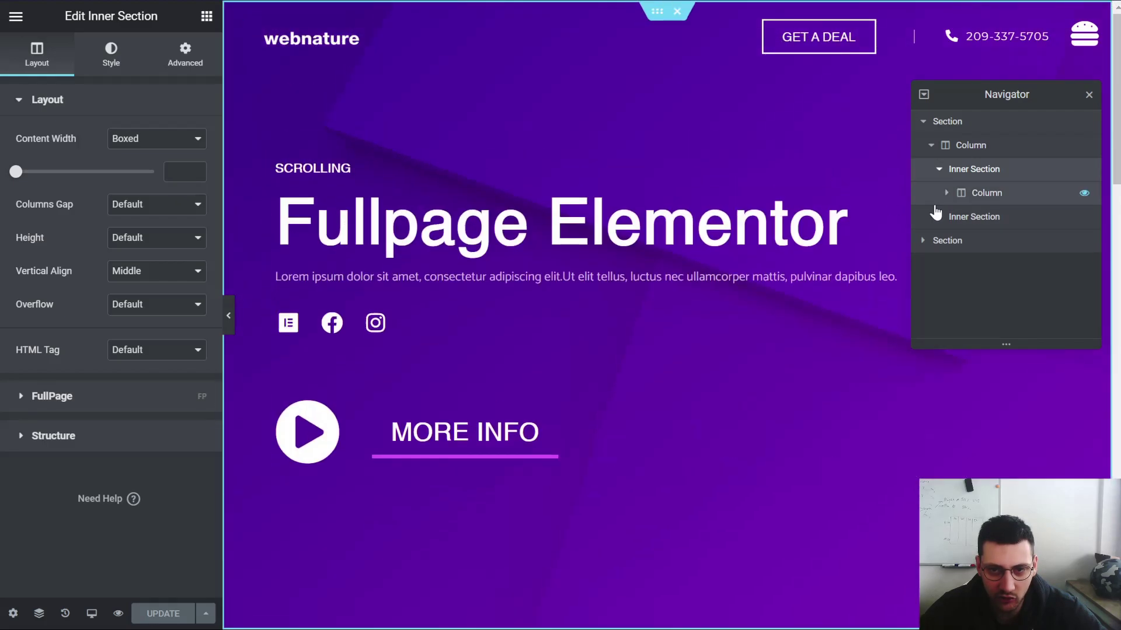
{"action": "left_click", "coordinate": [946, 193]}
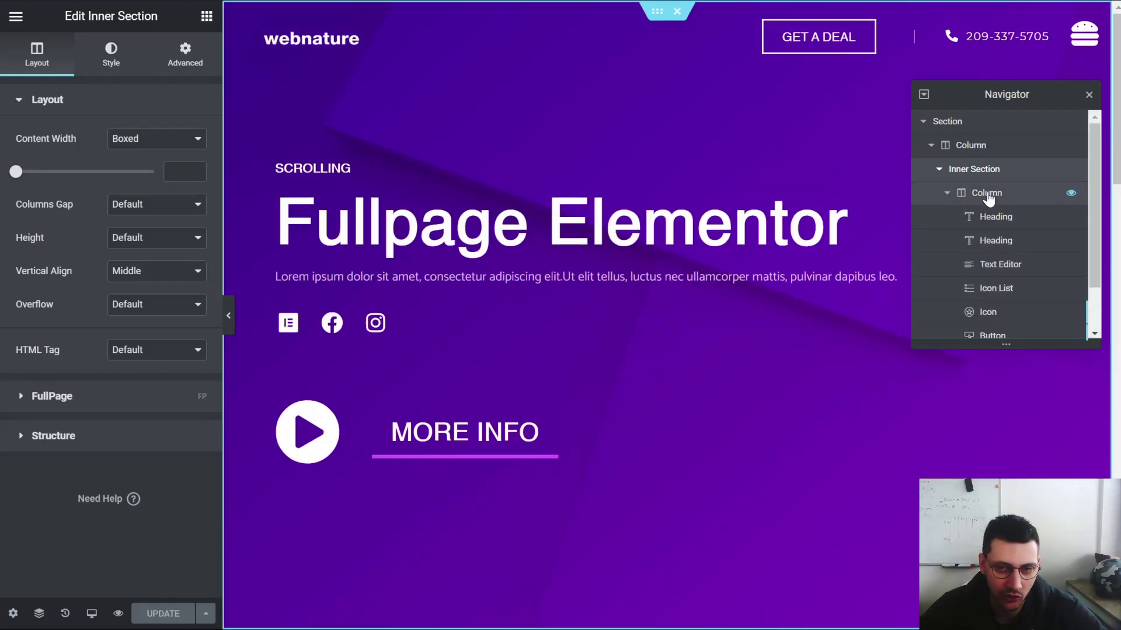
{"action": "scroll", "coordinate": [991, 204], "scroll_direction": "down", "scroll_amount": 1}
{"action": "left_click", "coordinate": [997, 163]}
{"action": "left_click", "coordinate": [996, 185]}
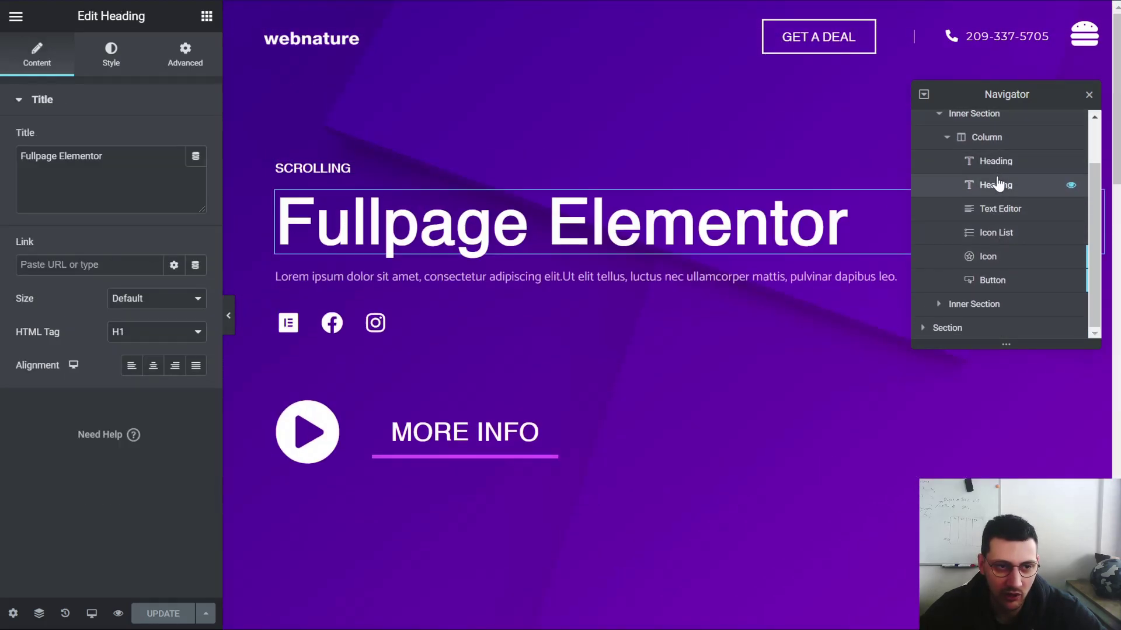
{"action": "left_click", "coordinate": [1013, 210]}
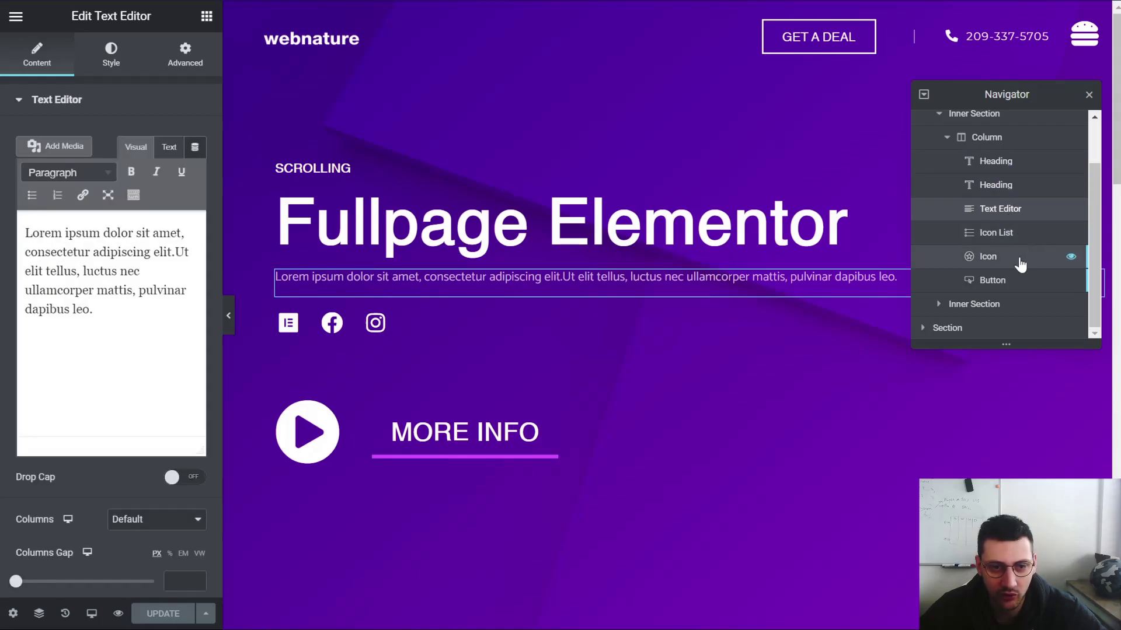
{"action": "left_click", "coordinate": [1019, 259]}
{"action": "scroll", "coordinate": [1004, 221], "scroll_direction": "up", "scroll_amount": 1}
{"action": "left_click", "coordinate": [987, 171]}
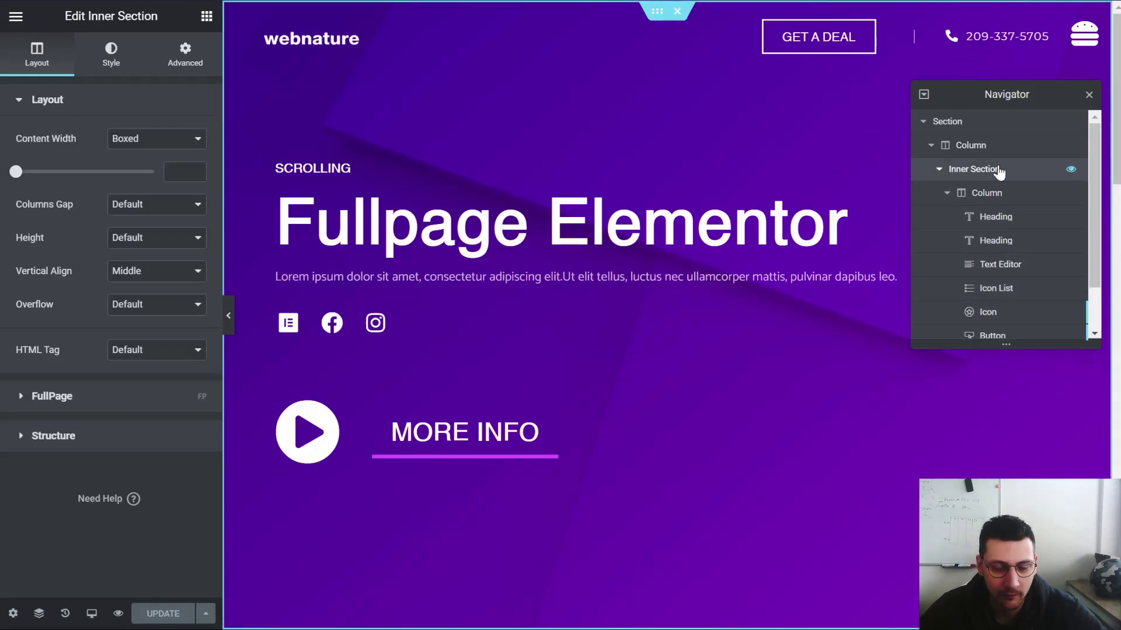
Check the first slide's FullPage Slide Anchor option, then select the second inner section, the Horizontal slide.
{"action": "left_click", "coordinate": [110, 404]}
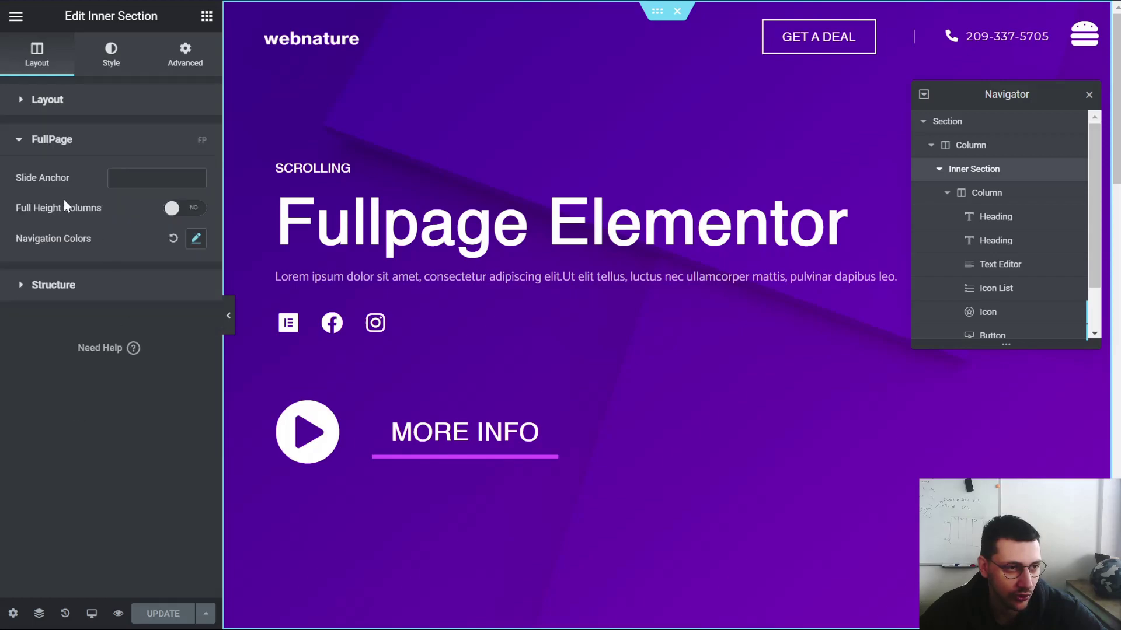
{"action": "left_click", "coordinate": [147, 172]}
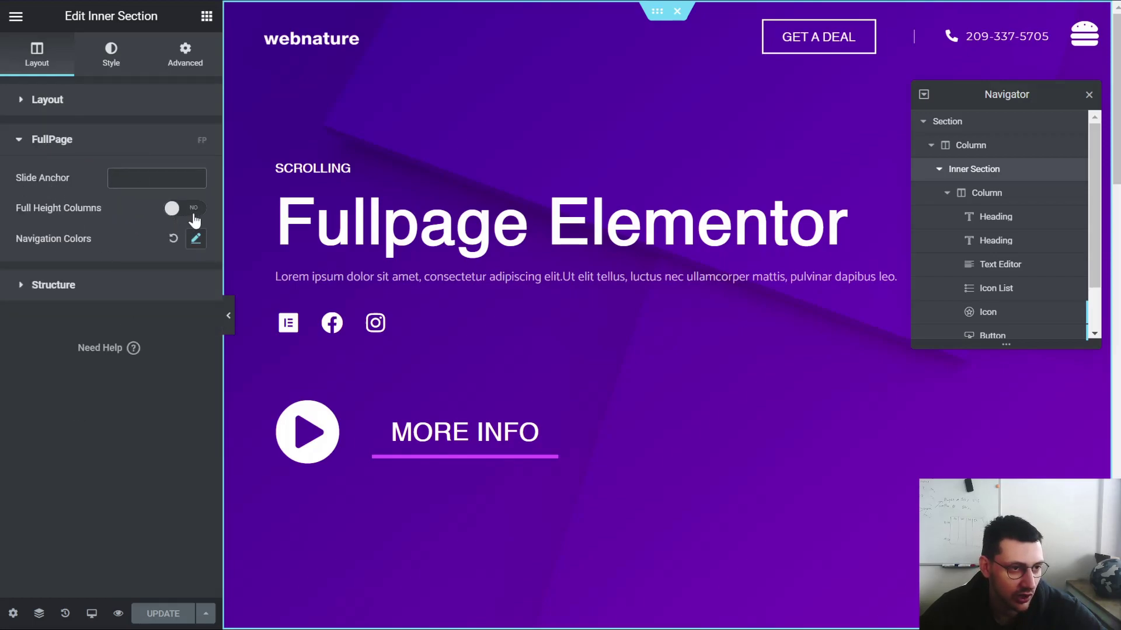
{"action": "left_click", "coordinate": [940, 169]}
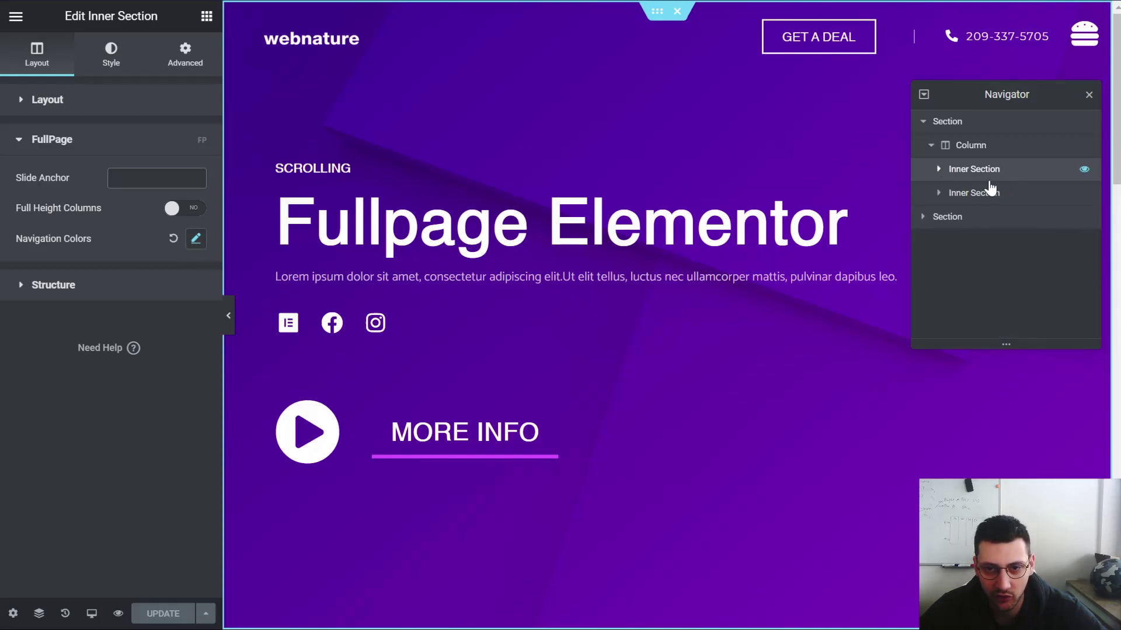
{"action": "left_click", "coordinate": [963, 196]}
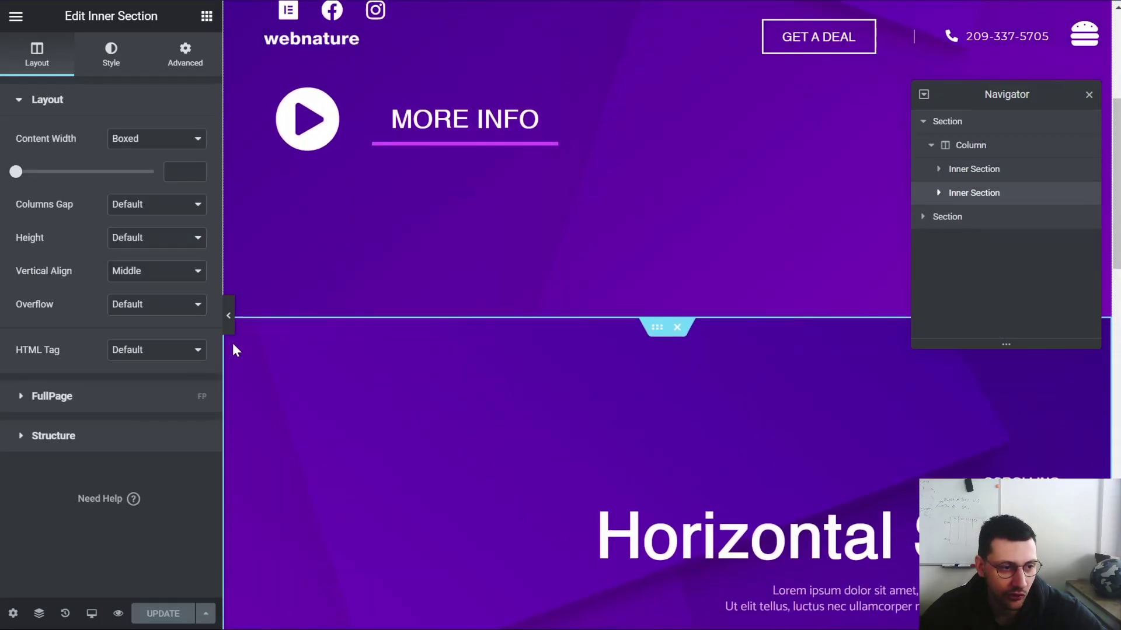
{"action": "left_click", "coordinate": [963, 197]}
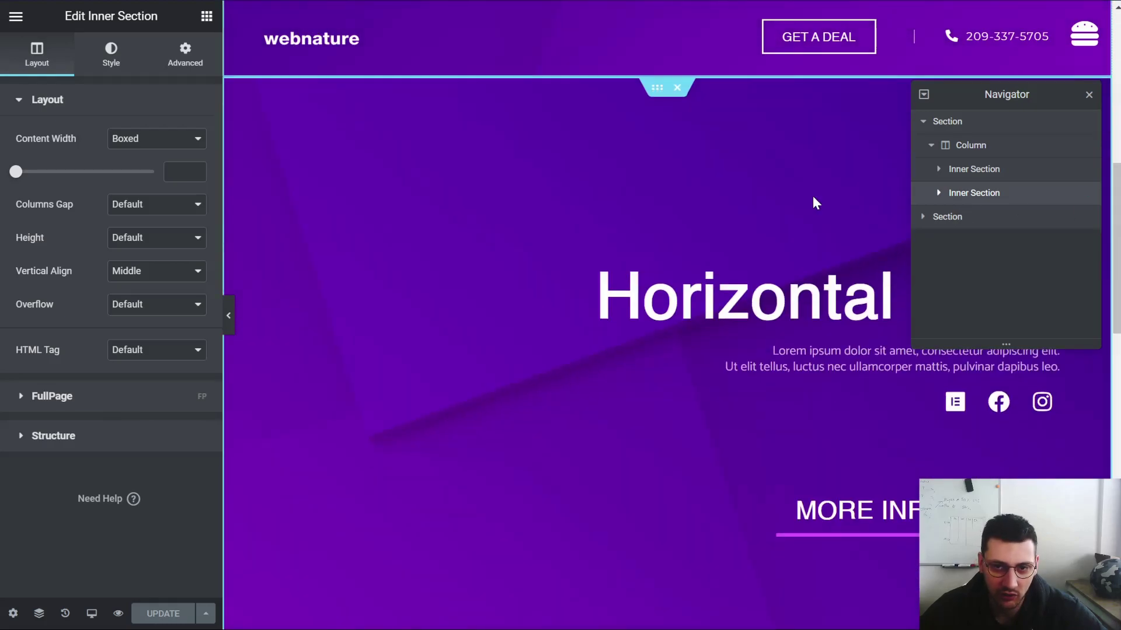
{"action": "scroll", "coordinate": [815, 202], "scroll_direction": "down", "scroll_amount": 2}
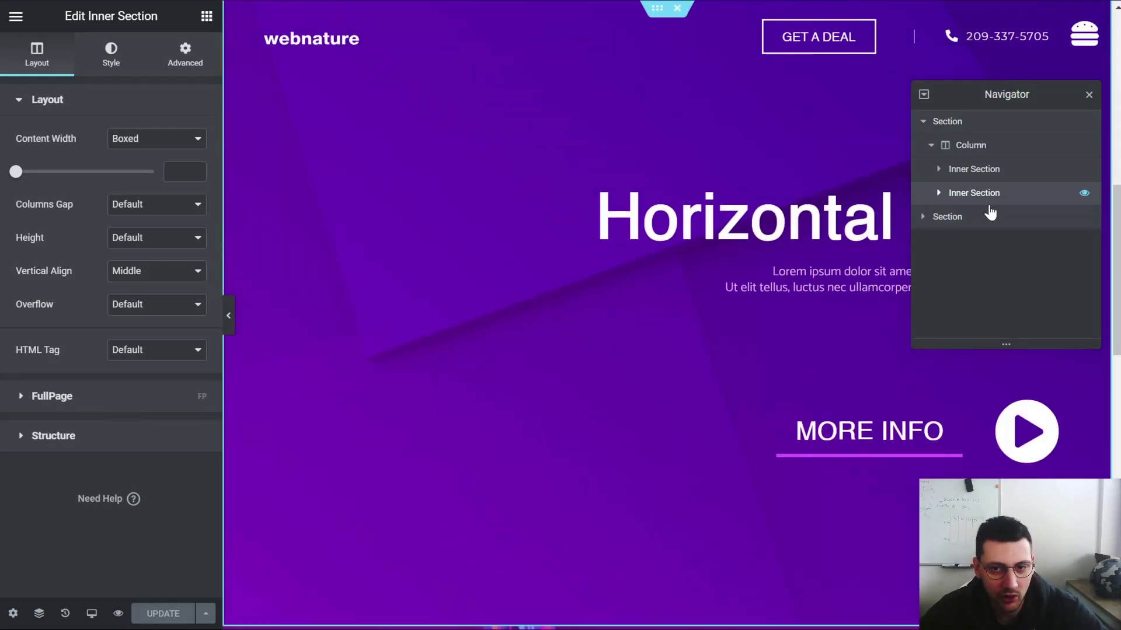
Select FP Original and review its FullPage options: horizontal slides off, Full Height behaviour.
{"action": "left_click", "coordinate": [1004, 223]}
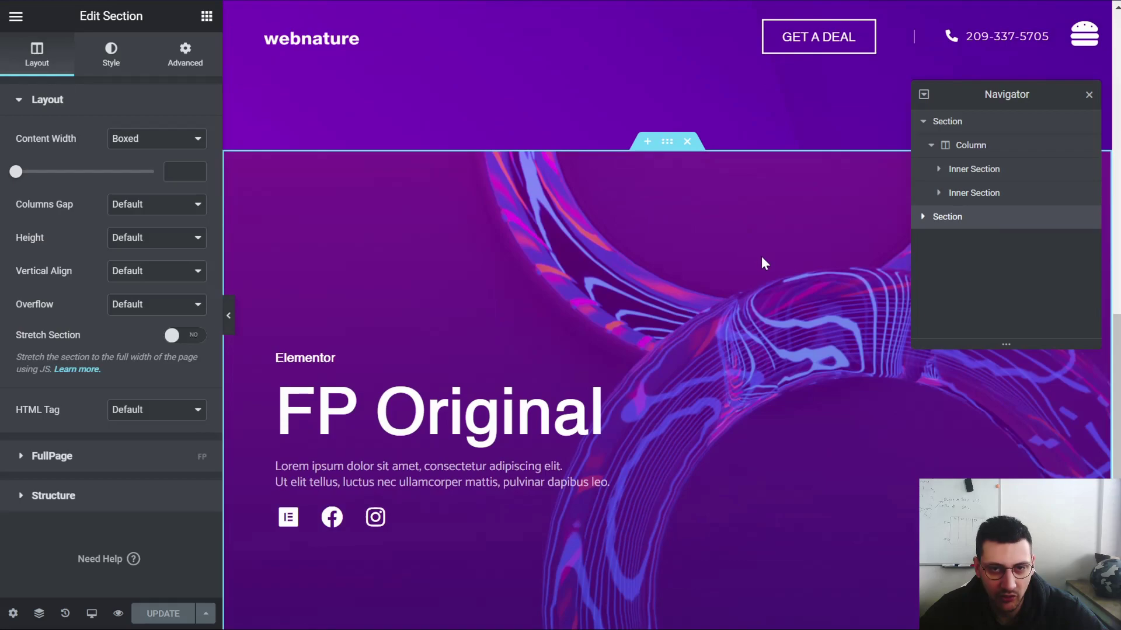
{"action": "scroll", "coordinate": [815, 226], "scroll_direction": "down", "scroll_amount": 3}
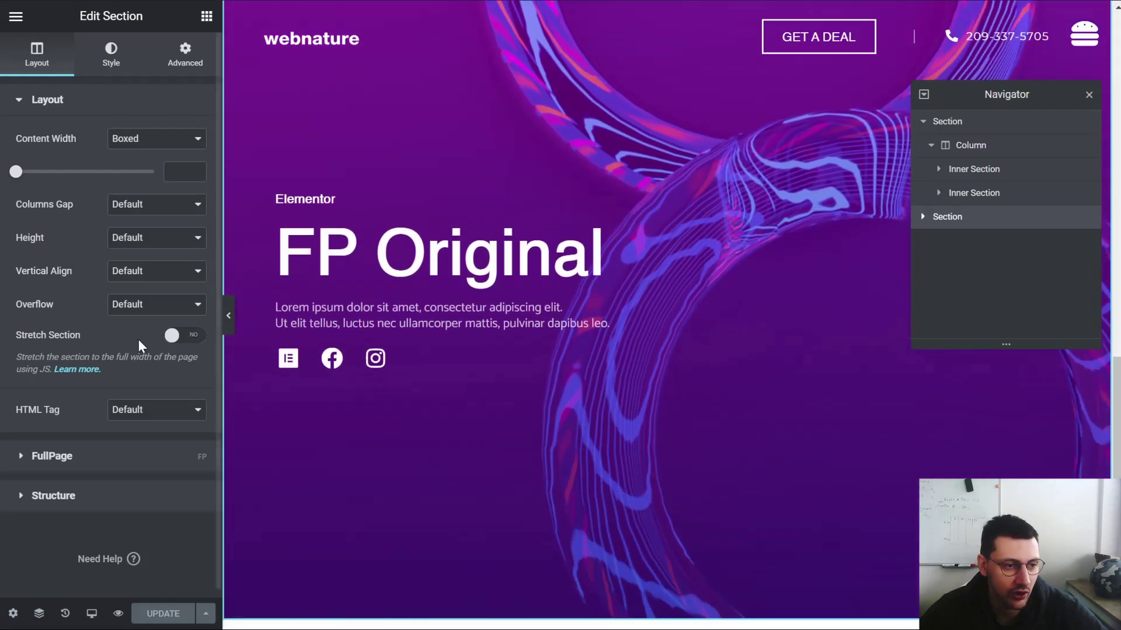
{"action": "left_click", "coordinate": [114, 462]}
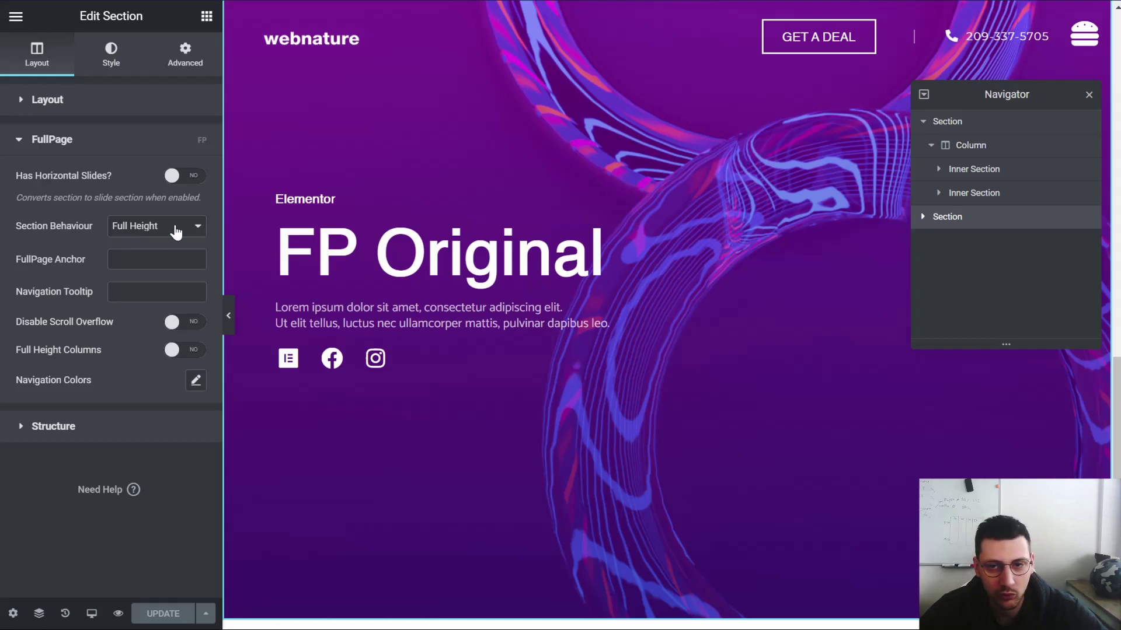
{"action": "scroll", "coordinate": [666, 367], "scroll_direction": "down", "scroll_amount": 3}
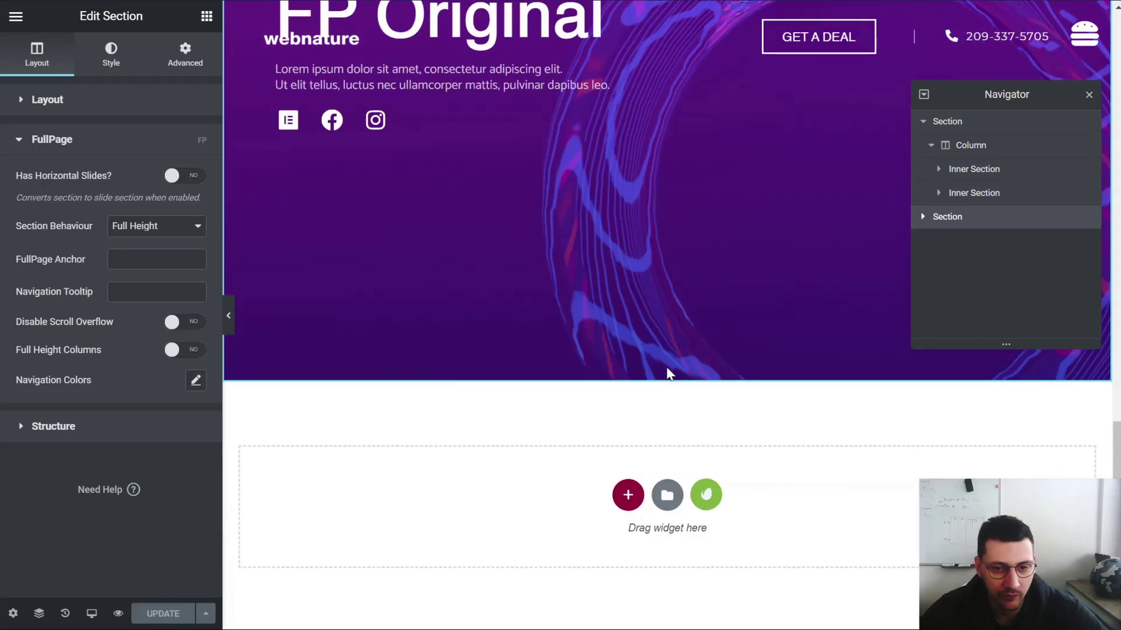
{"action": "scroll", "coordinate": [667, 367], "scroll_direction": "up", "scroll_amount": 3}
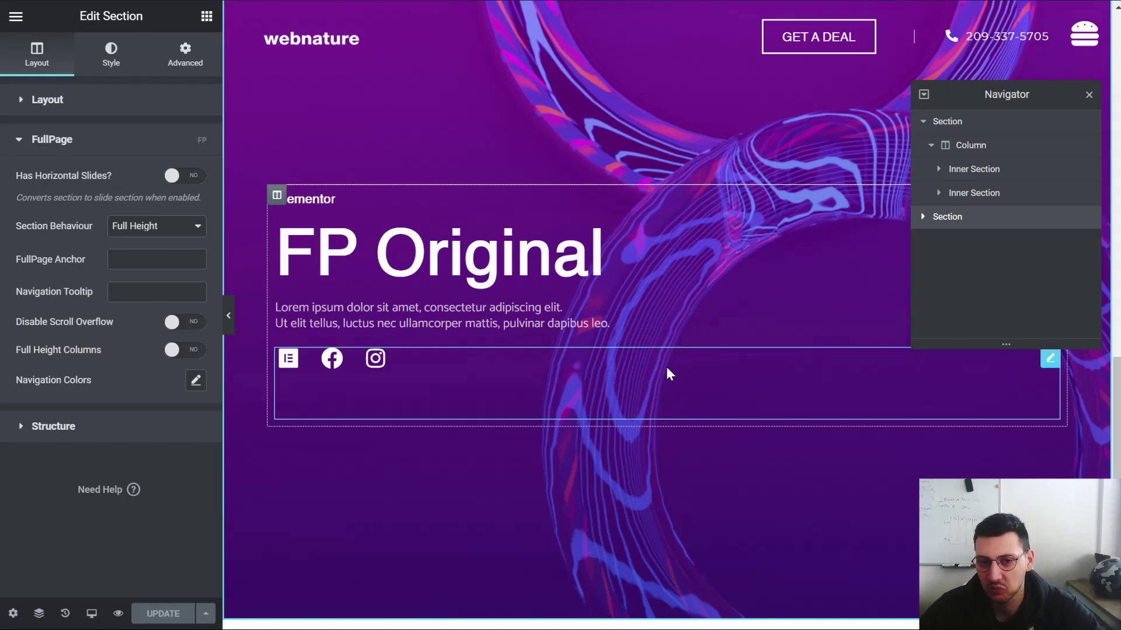
{"action": "scroll", "coordinate": [682, 380], "scroll_direction": "down", "scroll_amount": 1}
{"action": "scroll", "coordinate": [681, 380], "scroll_direction": "up", "scroll_amount": 1}
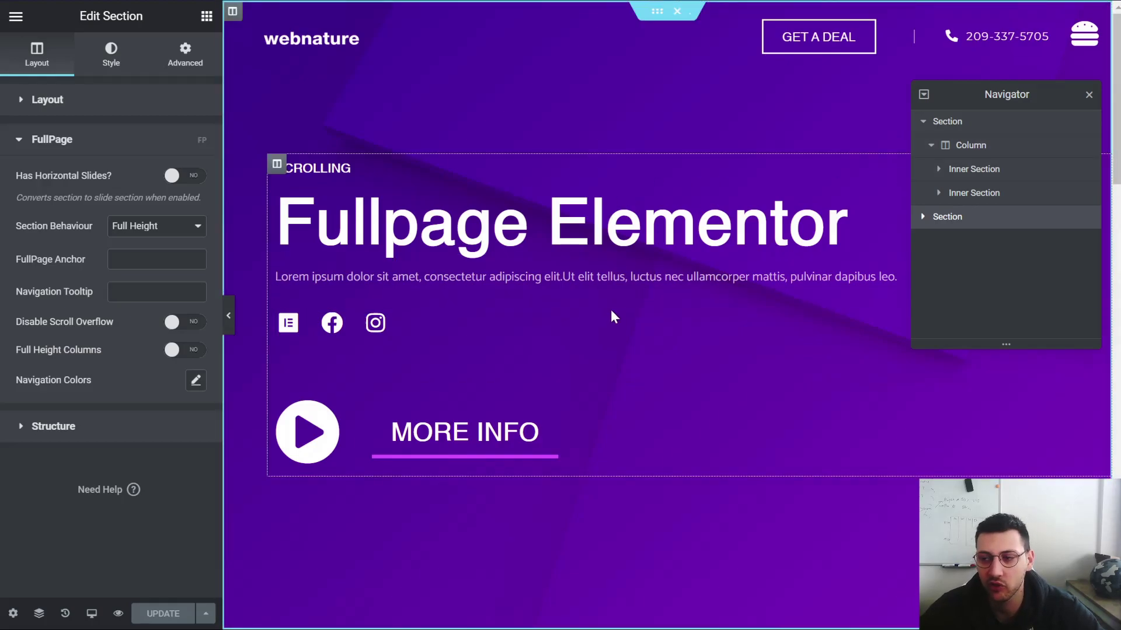
Reselect the first inner section, the Fullpage Elementor slide, from the Navigator and canvas.
{"action": "left_click", "coordinate": [1002, 173]}
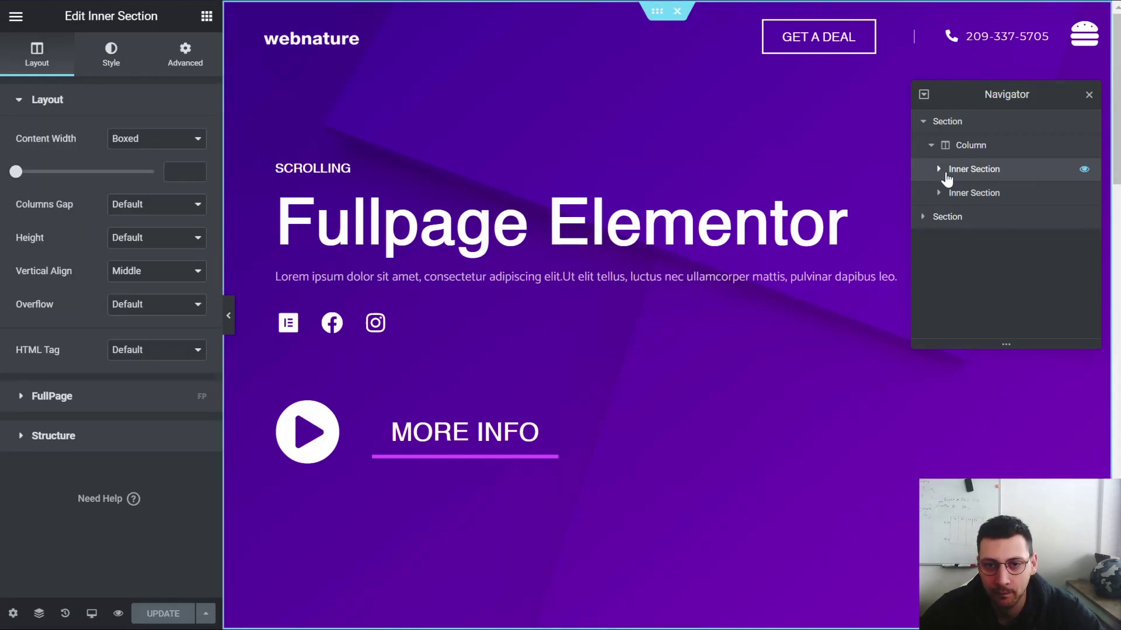
{"action": "left_click", "coordinate": [983, 191]}
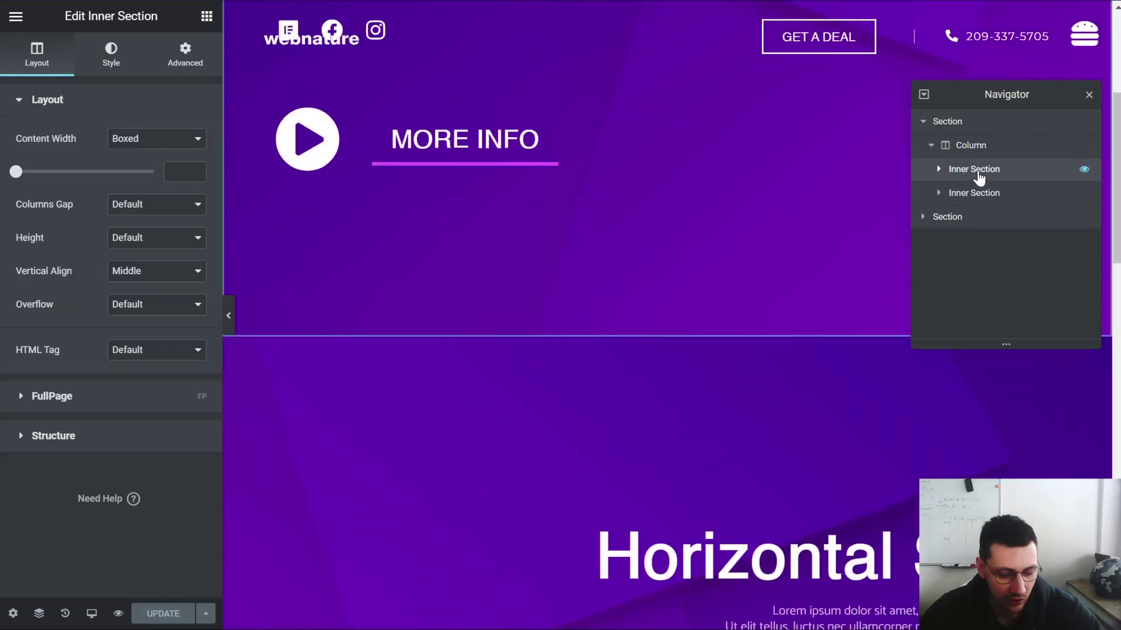
{"action": "left_click", "coordinate": [979, 176]}
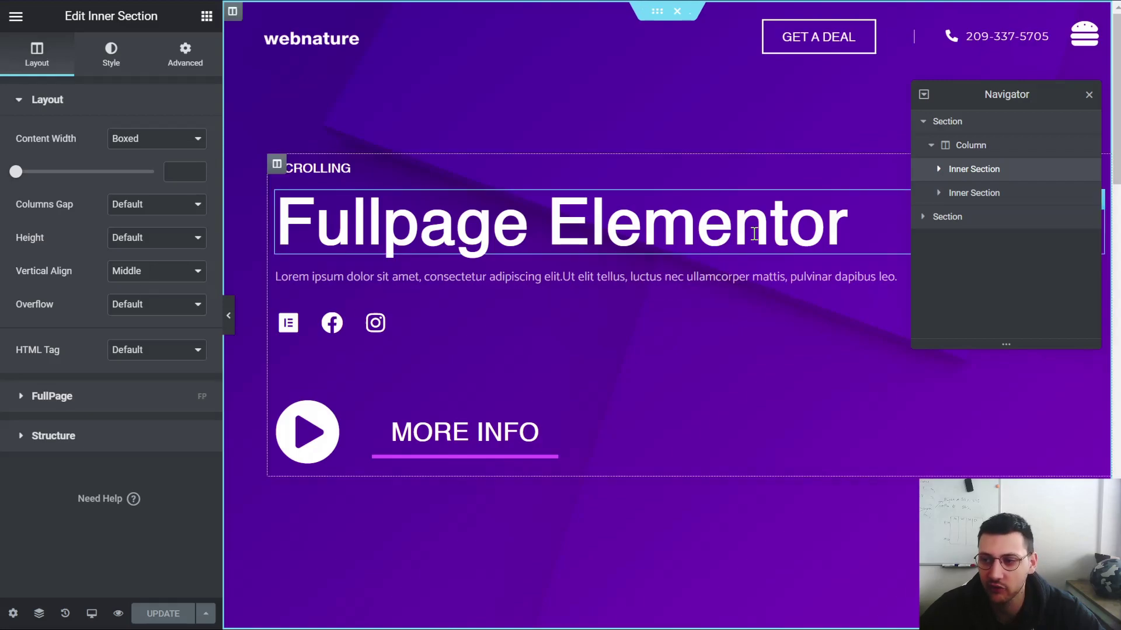